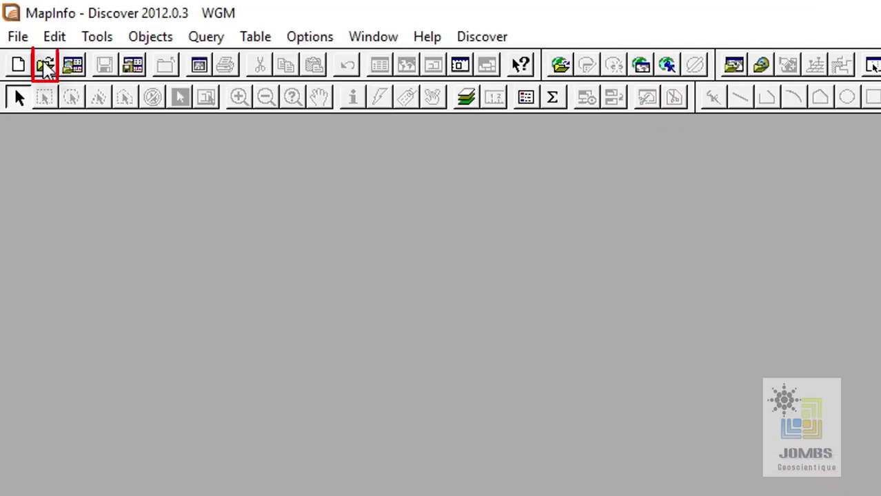
Step: Open the workspace 'introduction to cosmetic layer.wor', with file type kept as Workspace (*.wor)
left_click(27, 38)
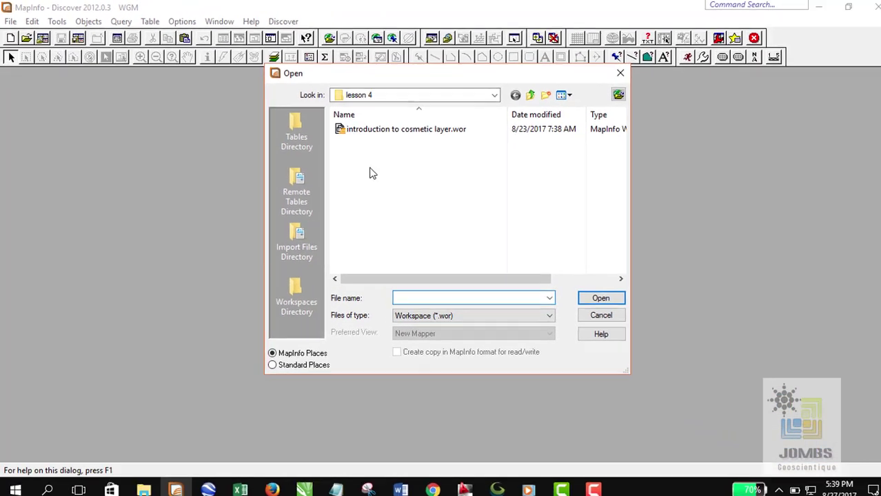
left_click(582, 193)
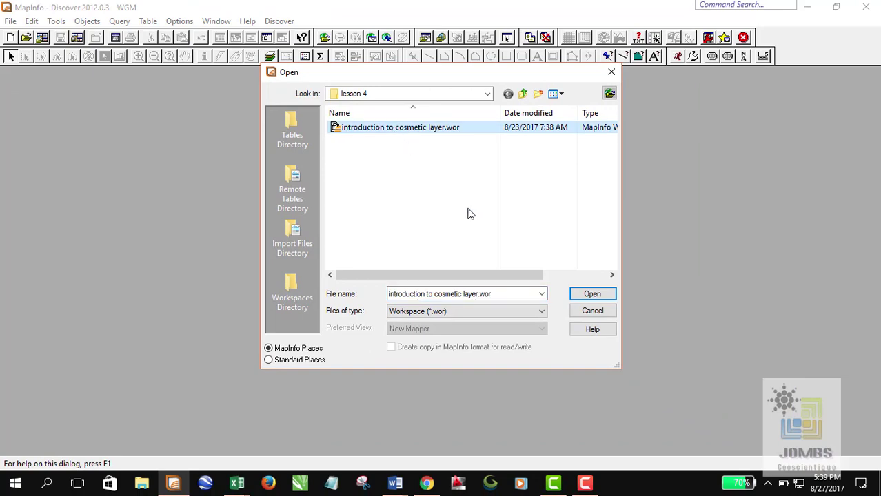
left_click(507, 311)
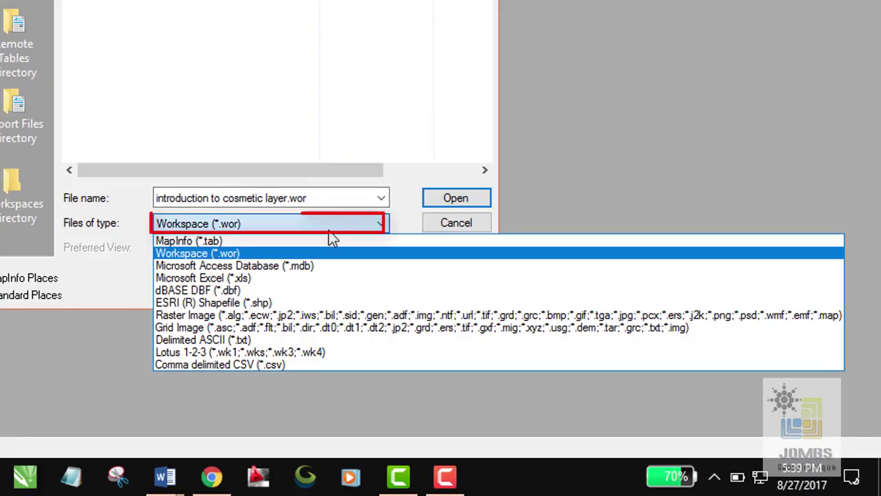
left_click(330, 253)
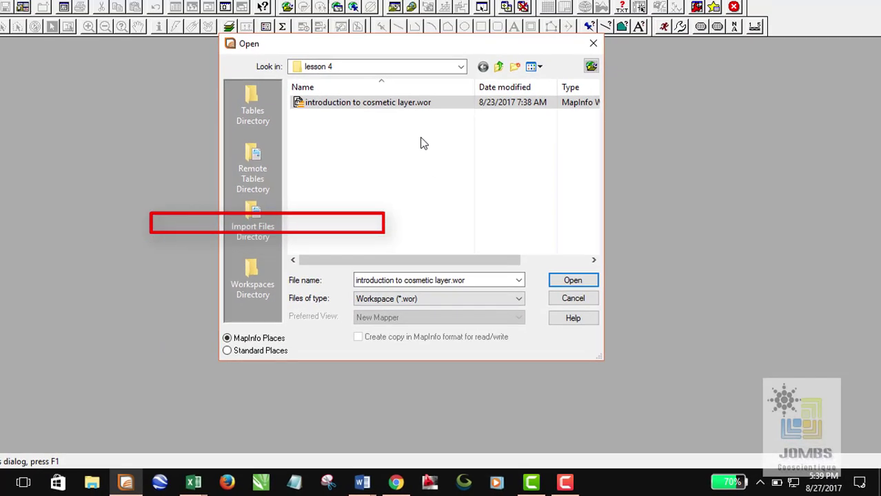
left_click(403, 105)
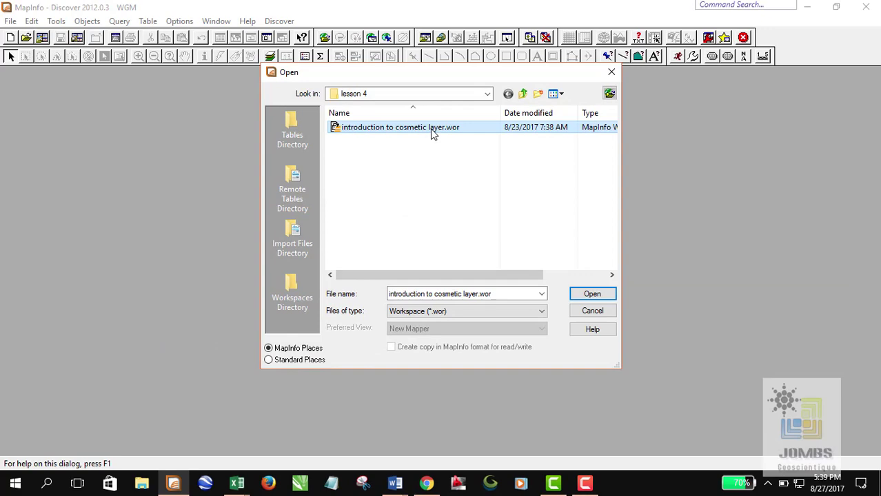
left_click(590, 295)
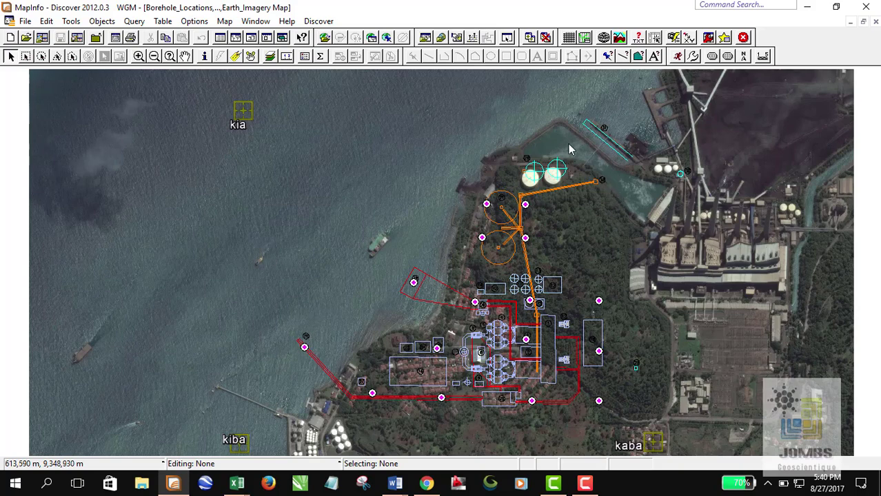
Step: Open the Old Layer Control dialog from the map's right-click menu
right_click(346, 101)
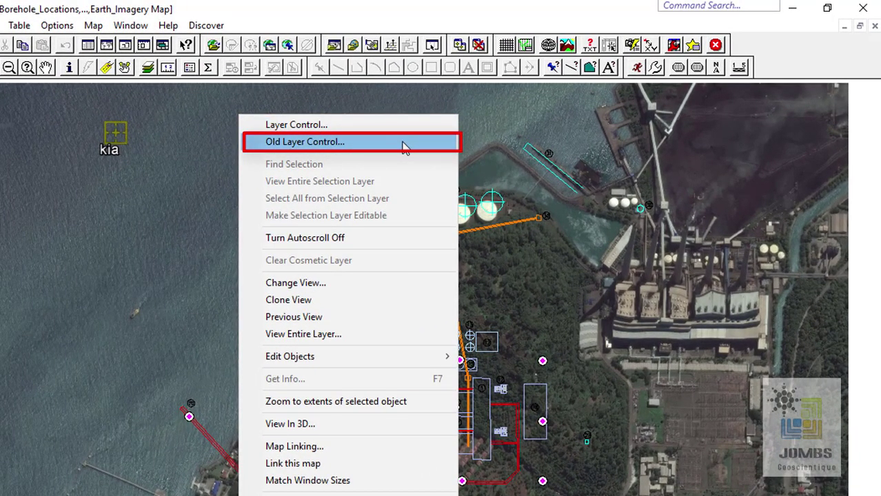
left_click(404, 148)
left_click_drag(378, 102, 399, 132)
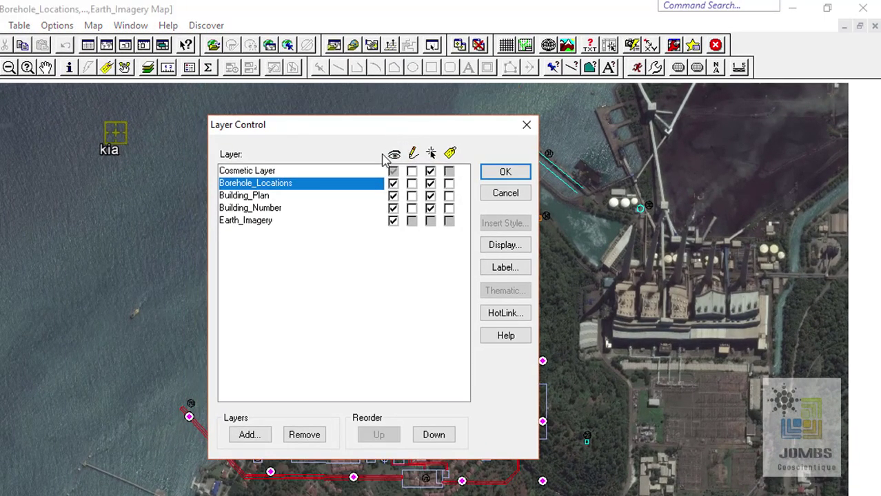
Step: Step through the Borehole_Locations, Building_Plan, Building_Number and Earth_Imagery layers in the list
left_click(324, 198)
left_click(321, 208)
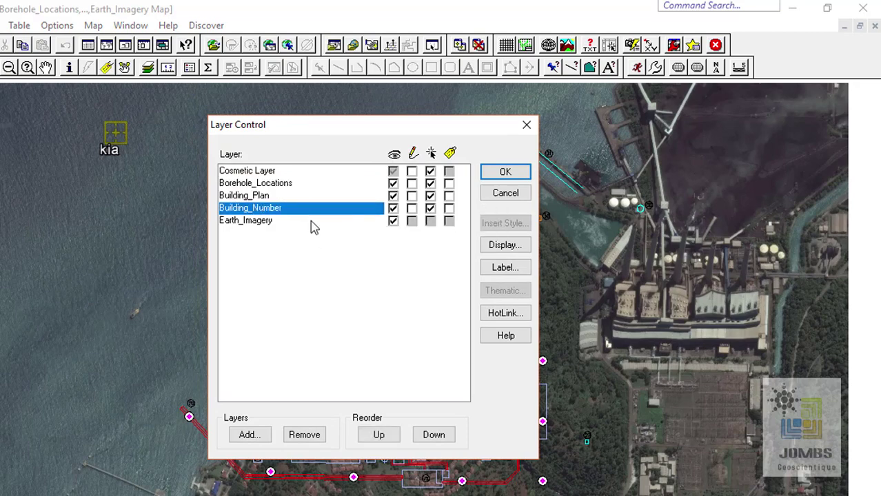
left_click(311, 222)
left_click(288, 185)
left_click(291, 198)
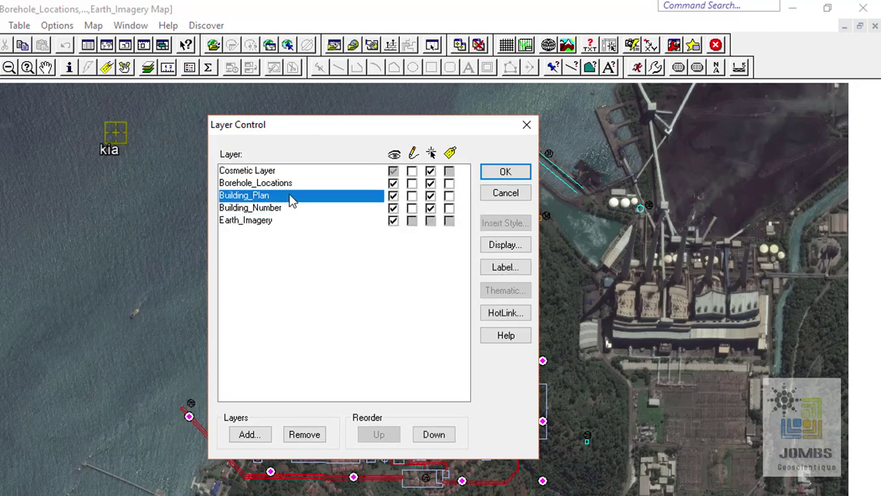
left_click_drag(306, 128, 415, 106)
left_click(410, 188)
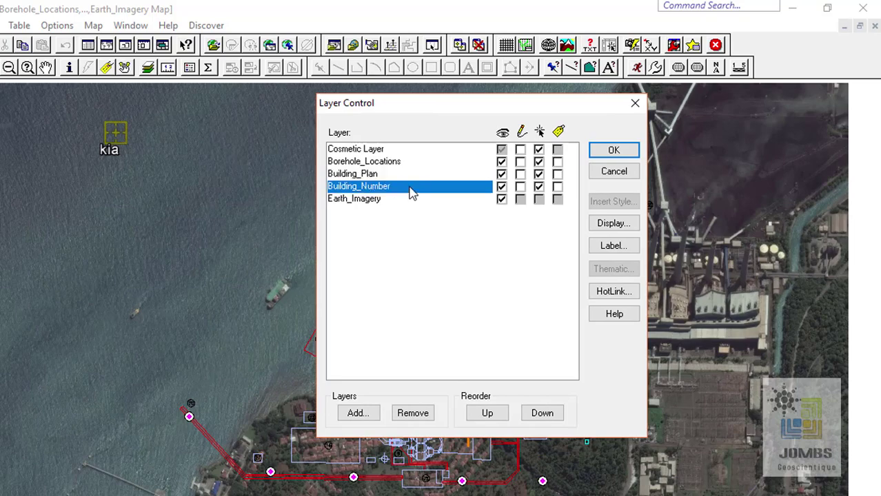
left_click(403, 200)
left_click(387, 163)
left_click(383, 175)
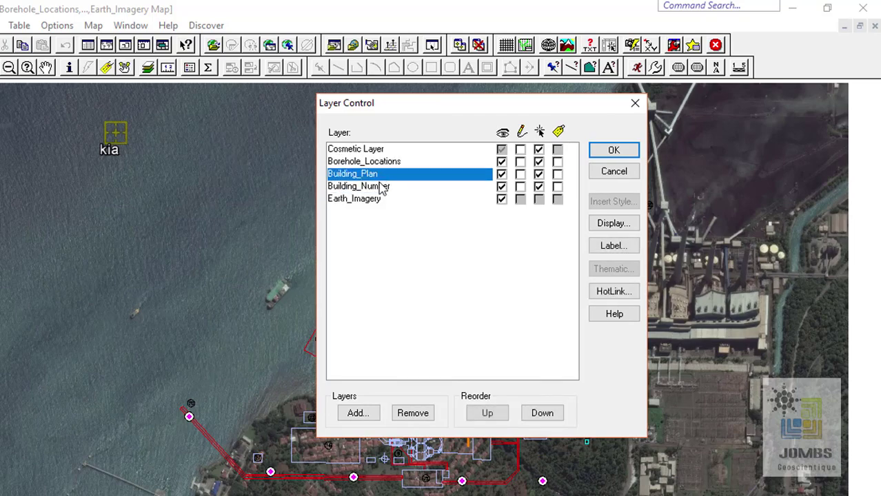
left_click(383, 187)
left_click(376, 200)
Step: Review the layer list again, starting from Cosmetic Layer down to Earth_Imagery
left_click_drag(407, 104, 257, 114)
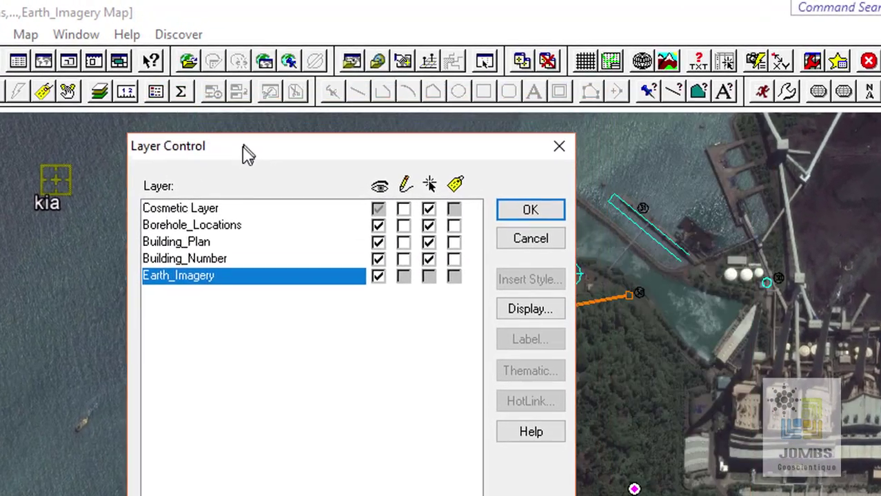
left_click_drag(248, 156, 248, 157)
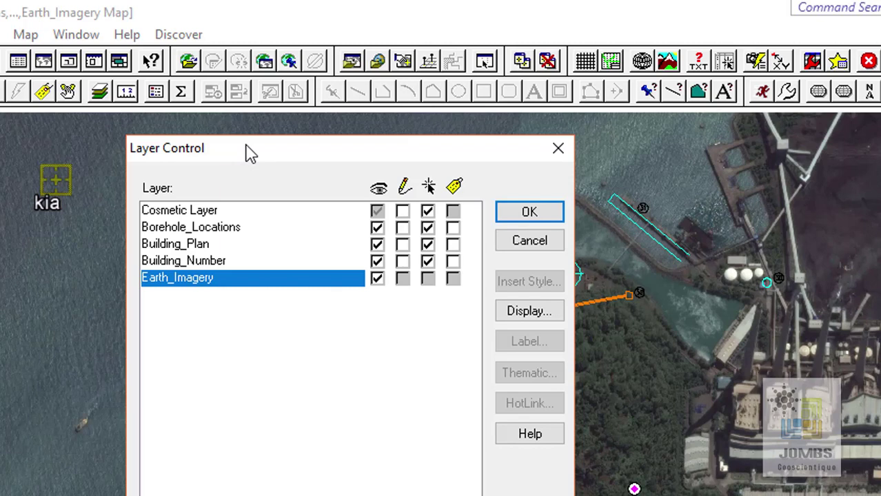
left_click_drag(250, 153, 244, 149)
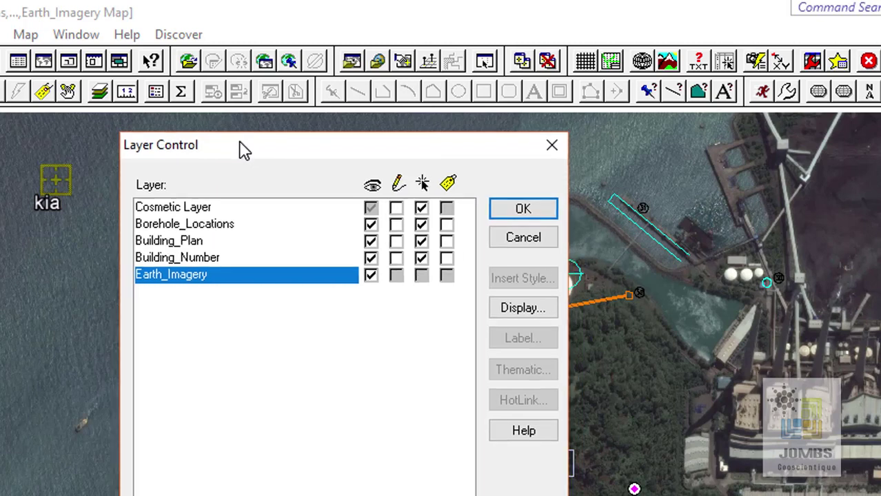
left_click(270, 231)
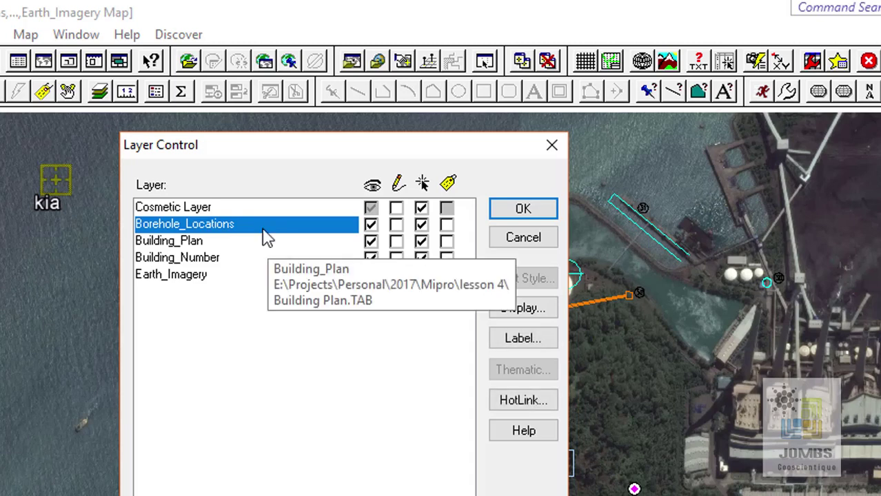
left_click(251, 212)
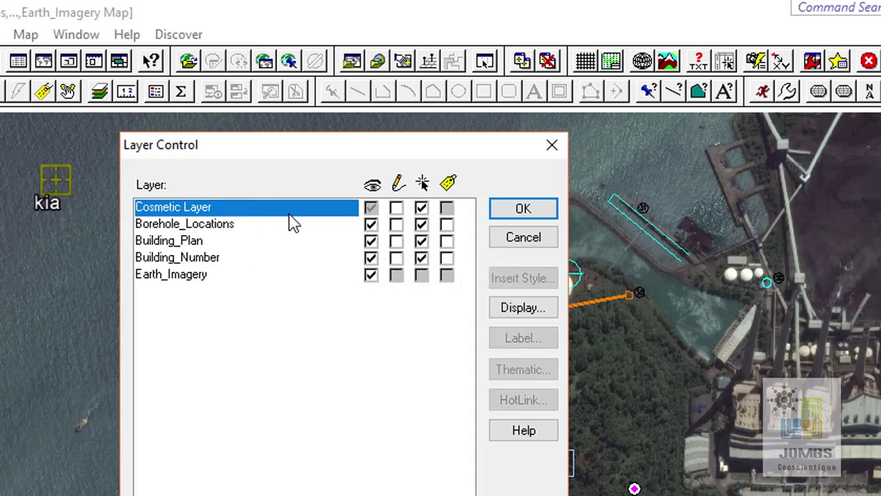
left_click(265, 226)
left_click(258, 241)
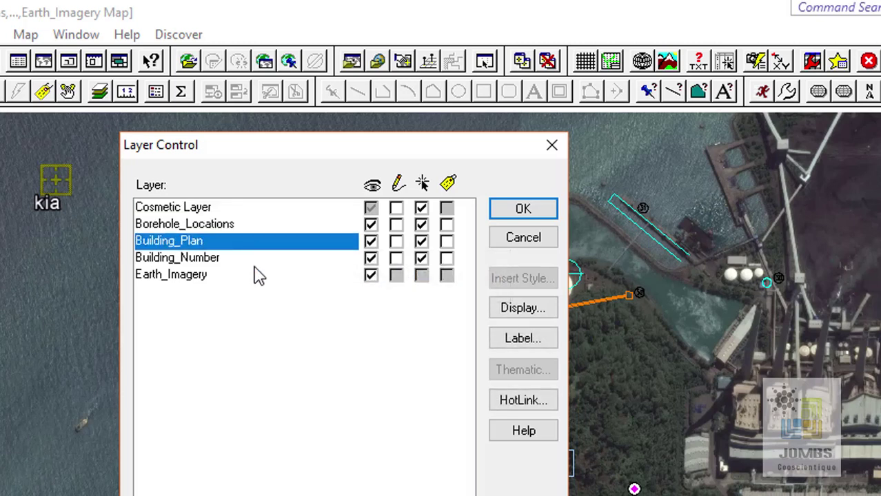
left_click(256, 274)
left_click(252, 261)
left_click(252, 275)
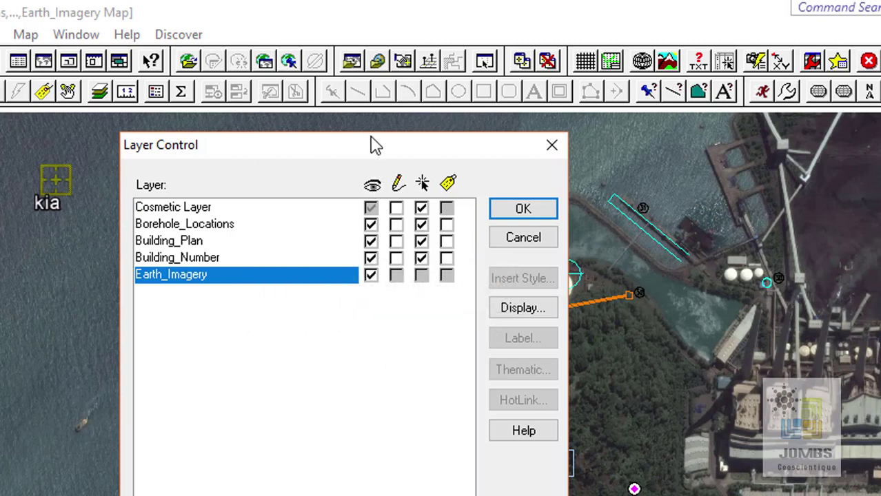
left_click_drag(366, 148, 350, 160)
left_click(256, 237)
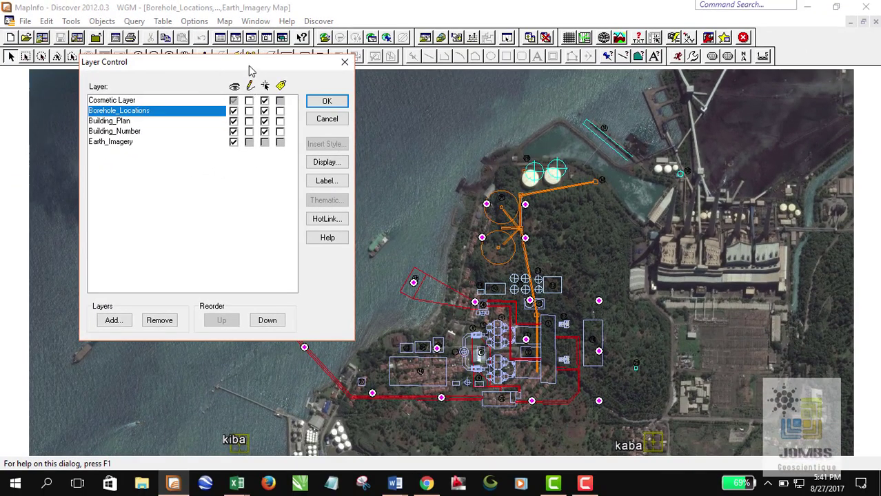
left_click_drag(250, 66, 354, 116)
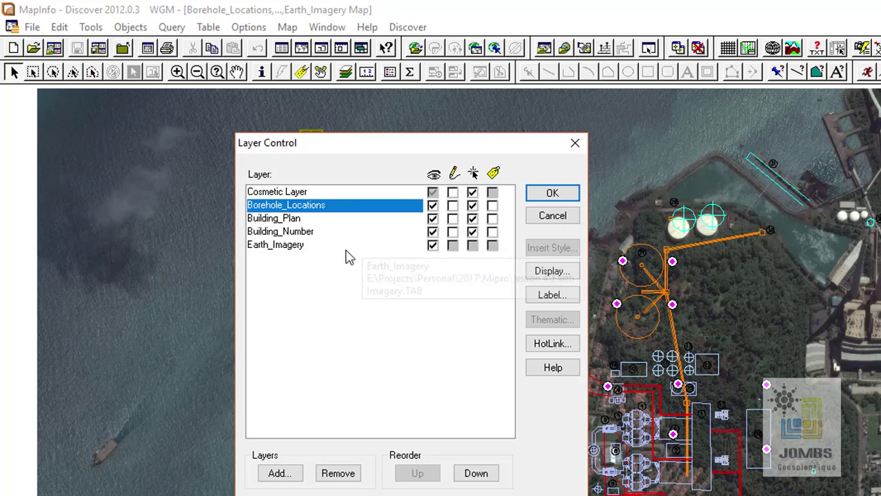
left_click(323, 248)
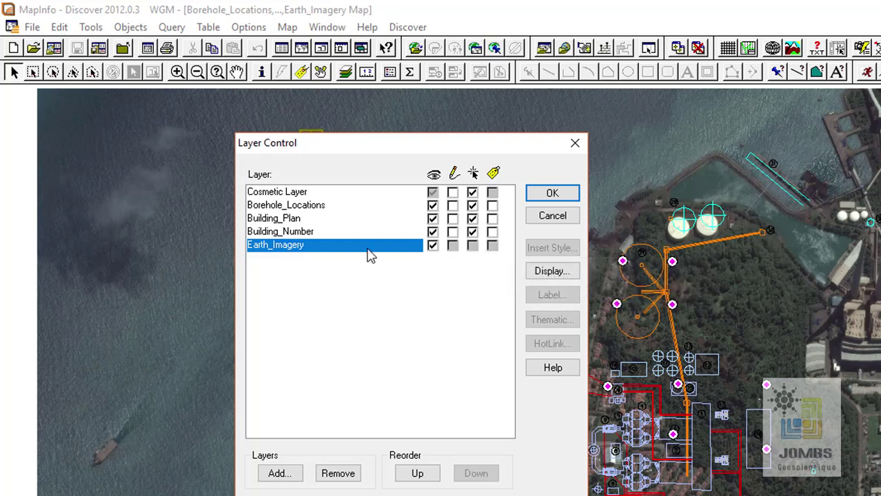
left_click(323, 205)
left_click(310, 220)
left_click(312, 232)
left_click(319, 205)
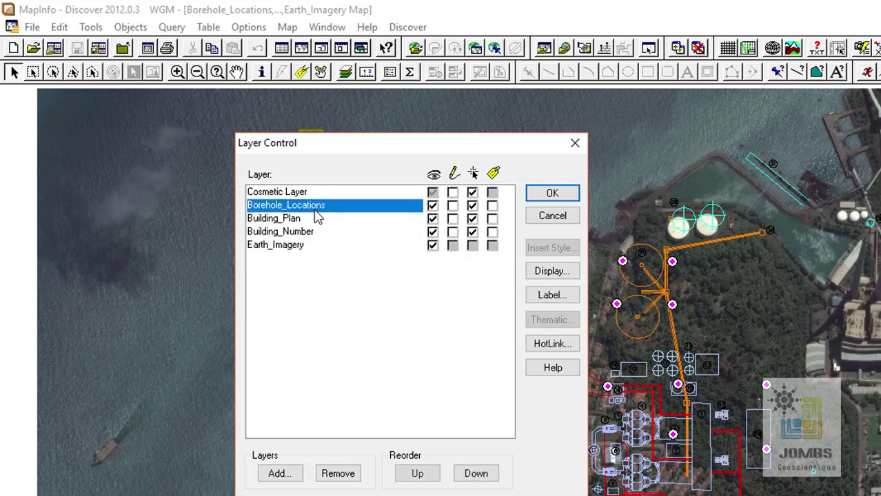
left_click(315, 218)
left_click(314, 235)
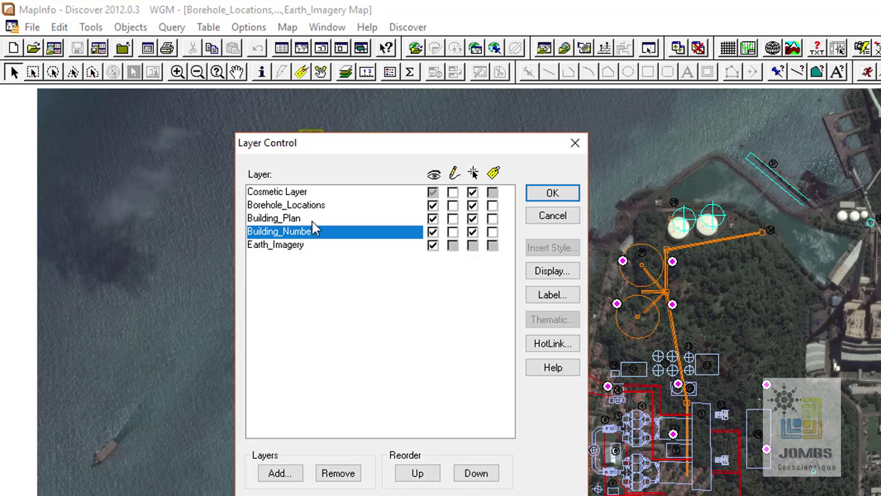
left_click(315, 218)
left_click(316, 206)
left_click(315, 220)
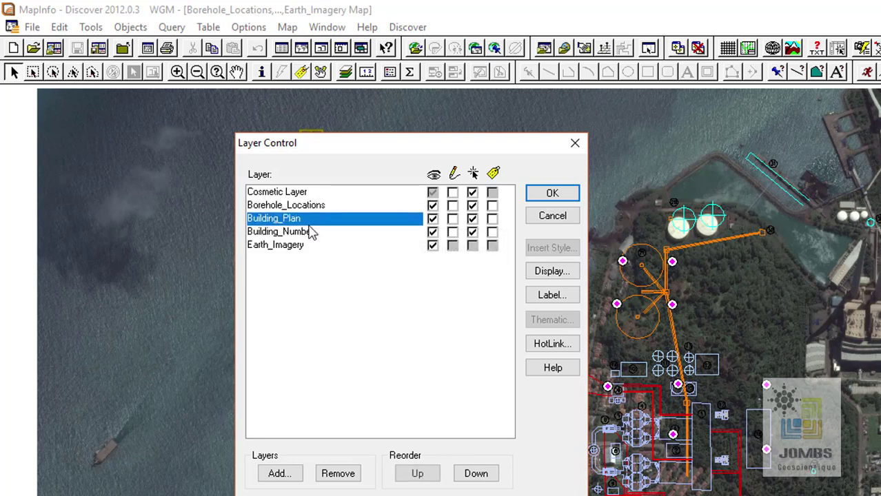
left_click(314, 233)
left_click(315, 206)
left_click(314, 219)
left_click(311, 235)
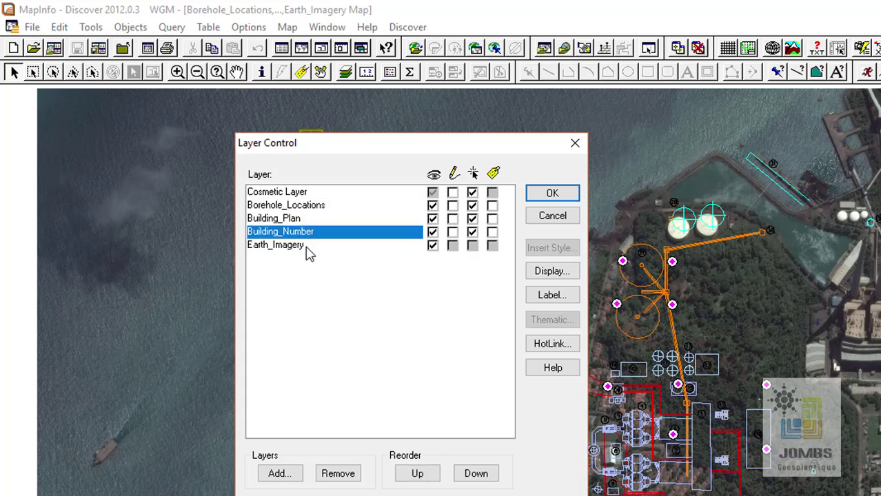
left_click(306, 248)
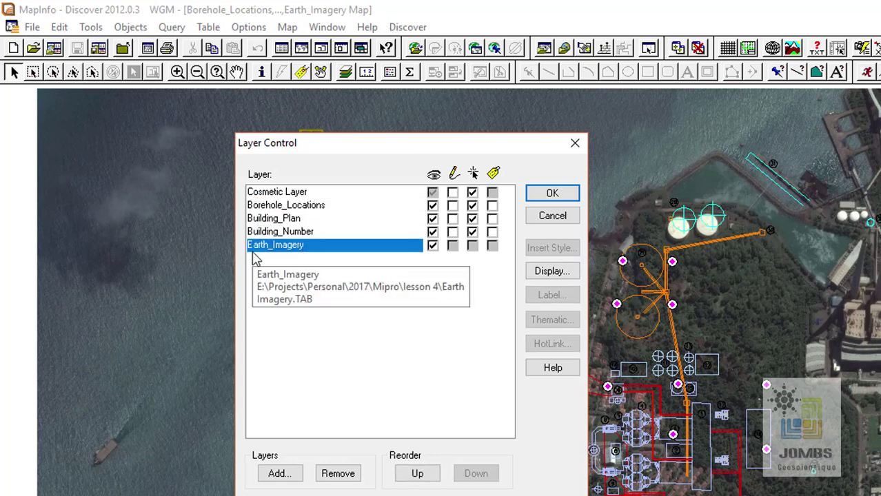
left_click(320, 233)
left_click(320, 219)
left_click(322, 207)
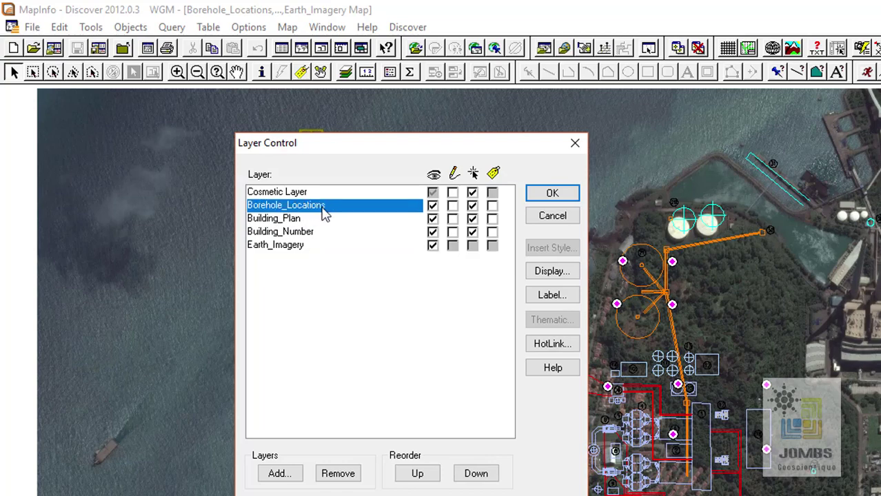
left_click(321, 220)
left_click(321, 233)
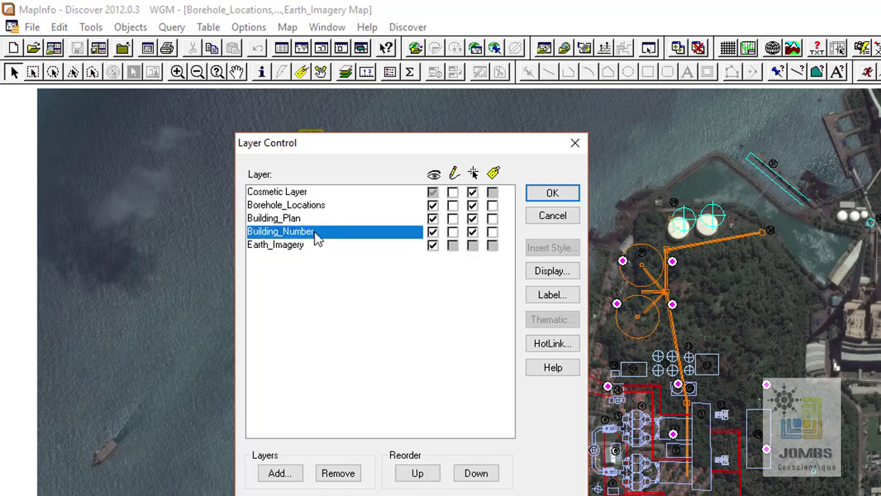
left_click_drag(368, 156, 430, 132)
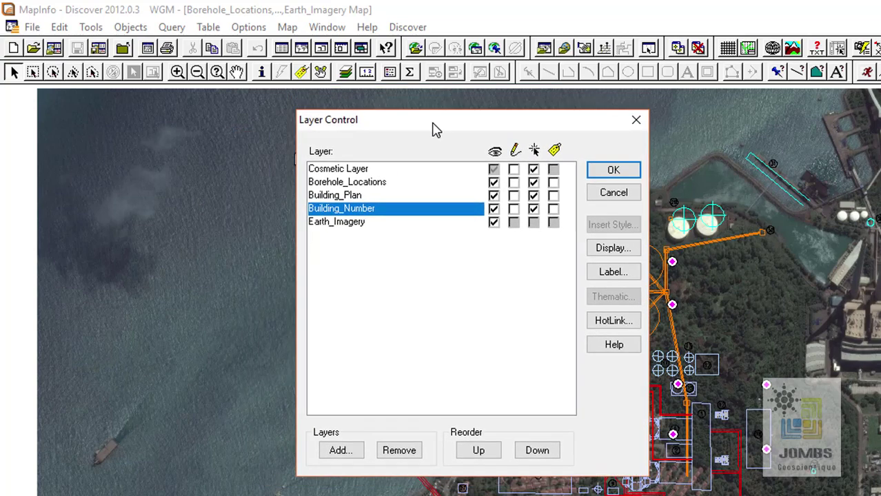
left_click(364, 231)
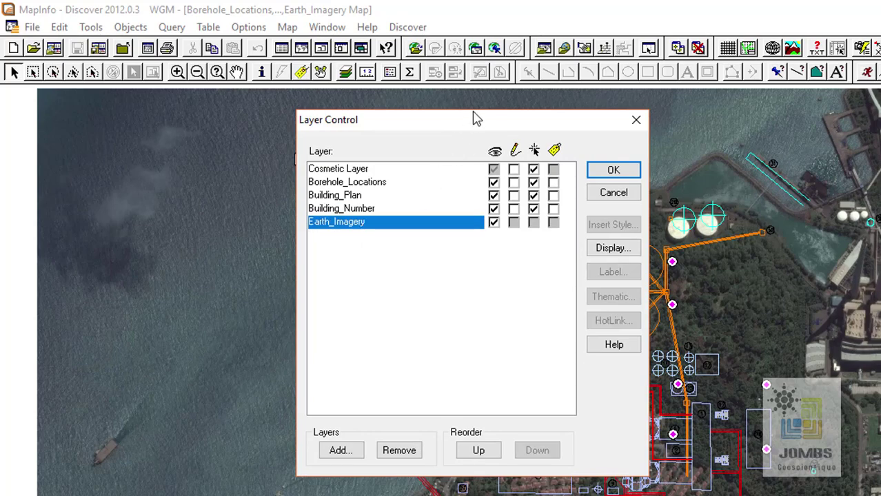
left_click_drag(475, 122, 417, 124)
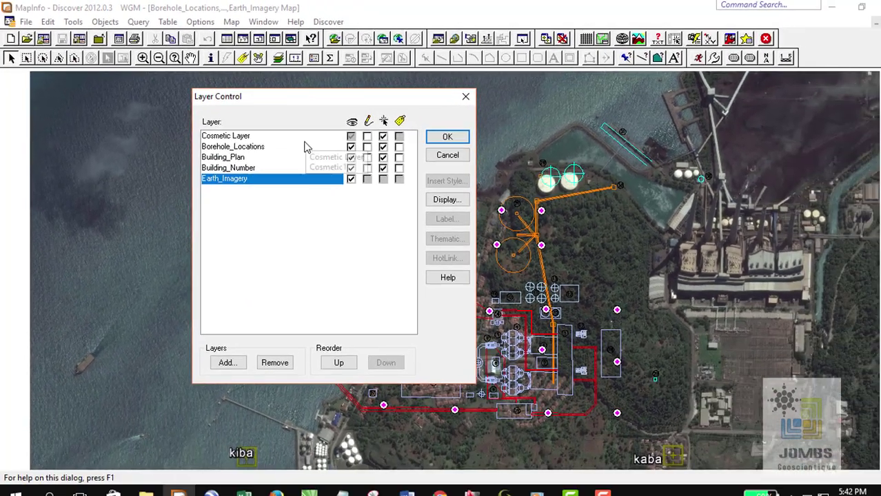
left_click(384, 181)
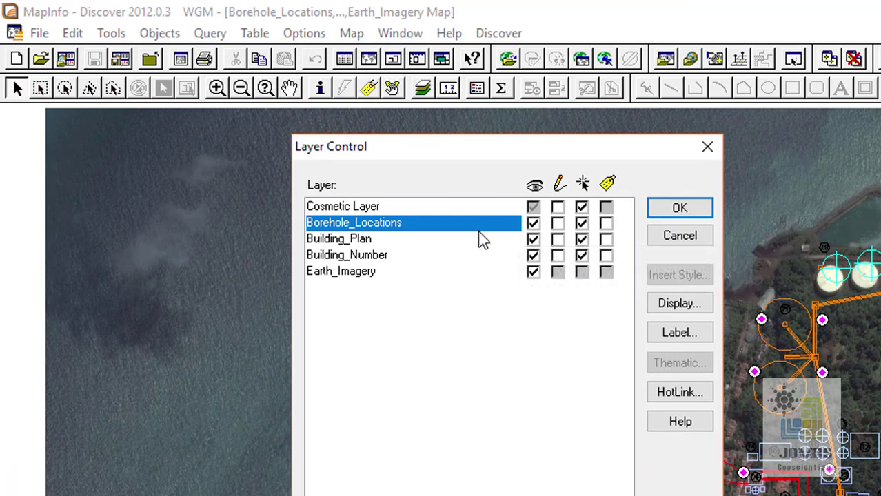
Step: Tick Editable for Borehole_Locations in Layer Control and confirm with OK
left_click(558, 223)
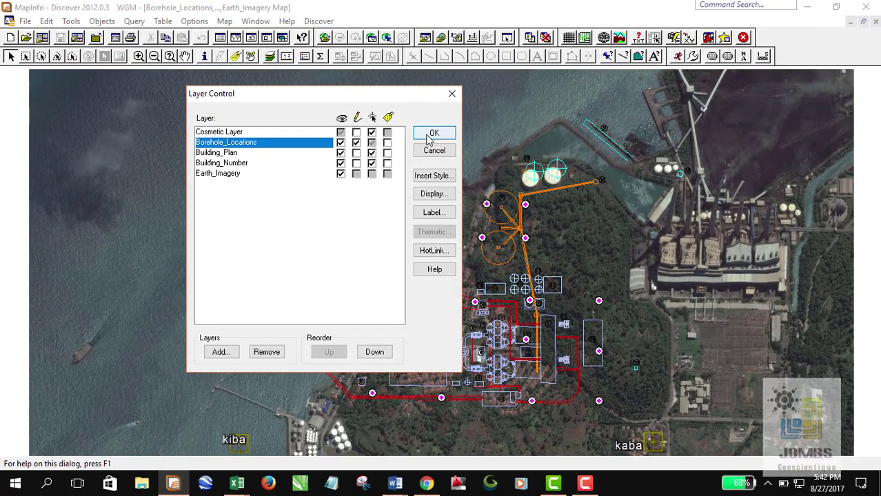
left_click(430, 135)
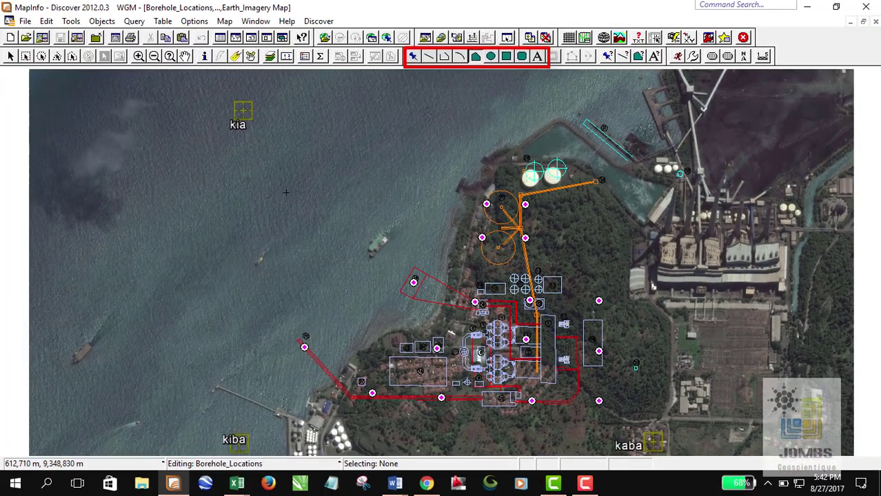
Step: Draw a polygon and a rectangle beside it in the sea west of the site
left_click(307, 79)
left_click(296, 136)
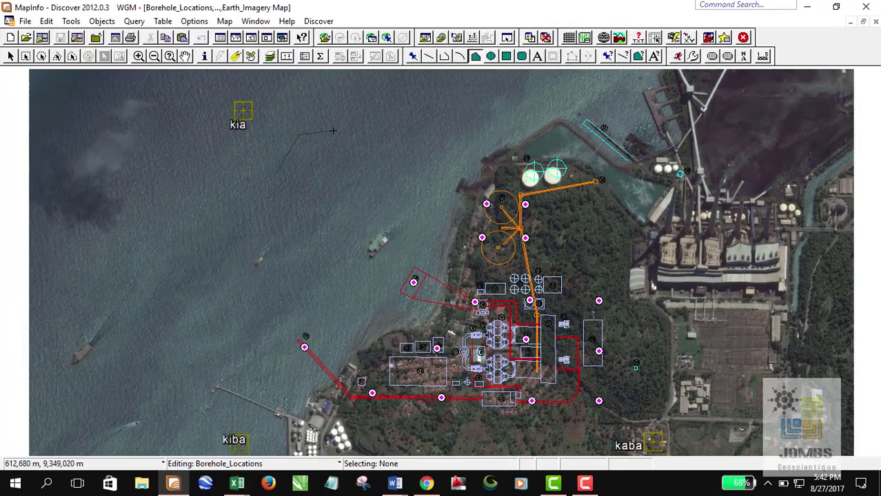
left_click(333, 131)
left_click(366, 188)
left_click(352, 221)
left_click(316, 228)
double_click(278, 168)
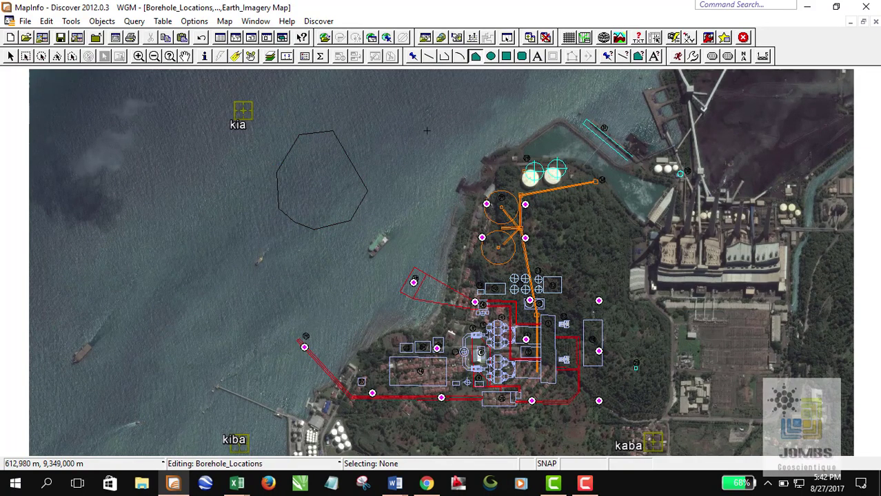
left_click_drag(359, 110, 424, 152)
Step: Draw a three-vertex polyline west of the polygon
left_click(444, 56)
left_click(219, 238)
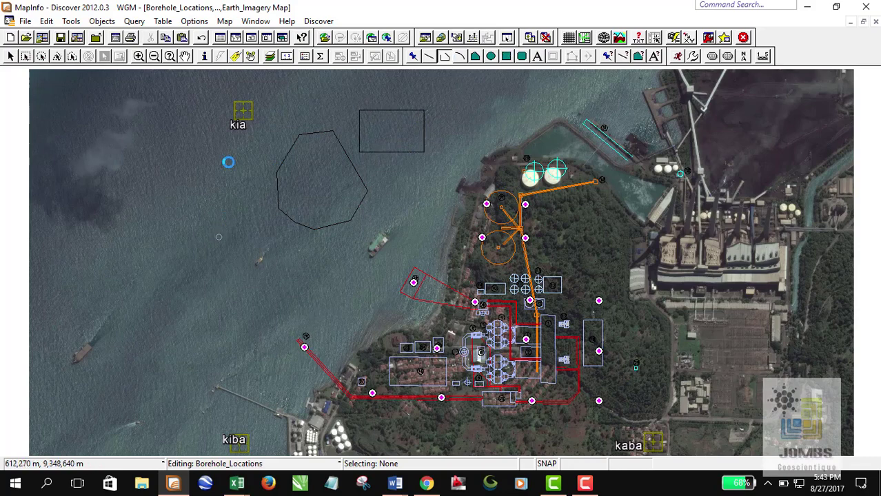
left_click(228, 162)
left_click(271, 134)
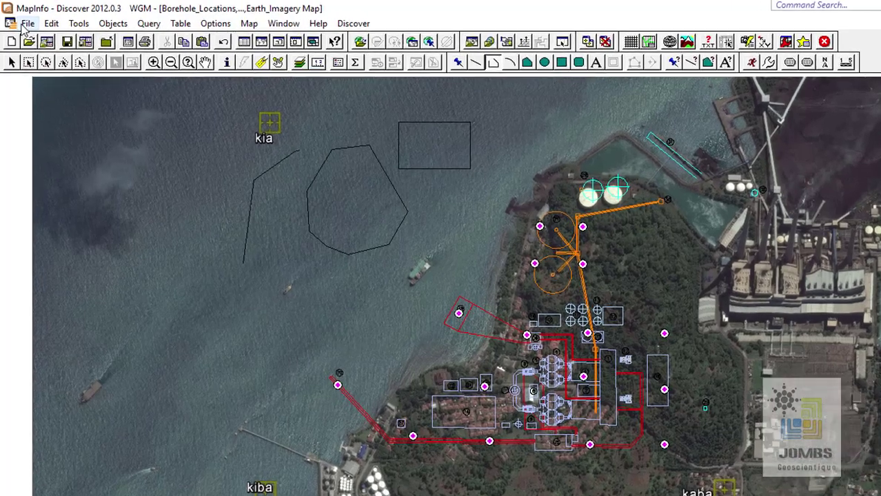
Step: Close all tables with File > Close All and discard the unsaved Borehole_Locations drawings
left_click(24, 20)
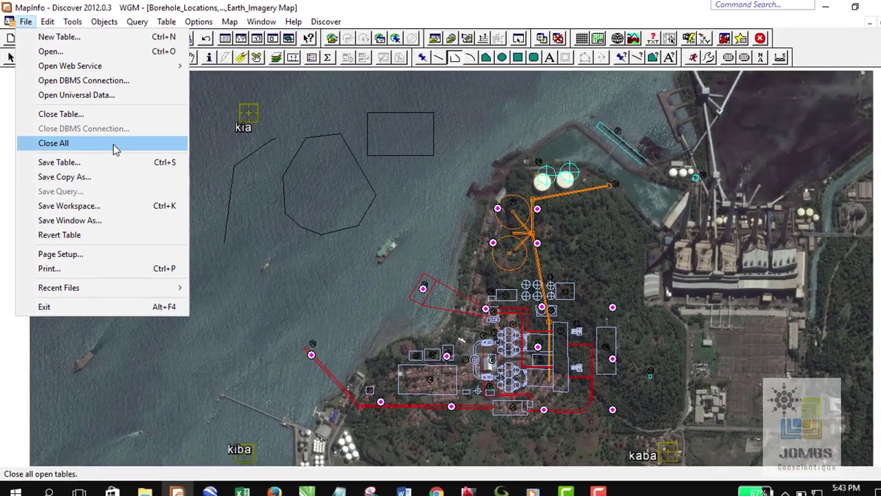
left_click(155, 199)
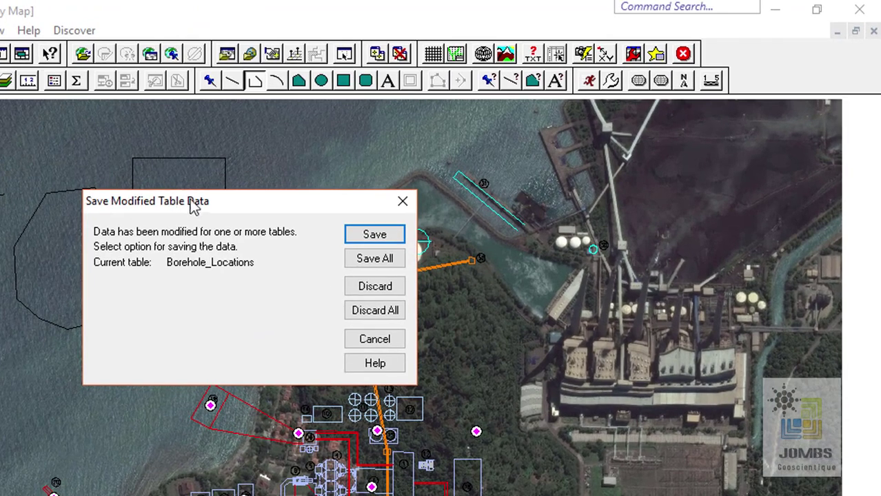
left_click_drag(371, 150, 429, 159)
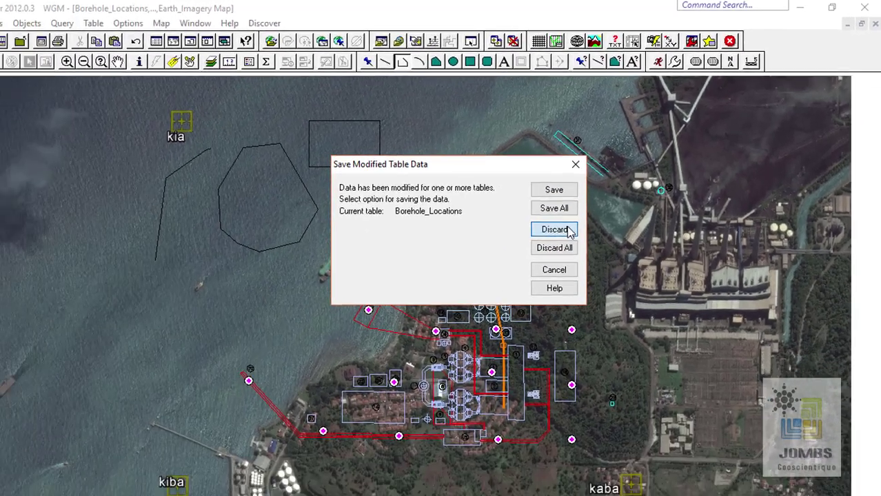
left_click(473, 303)
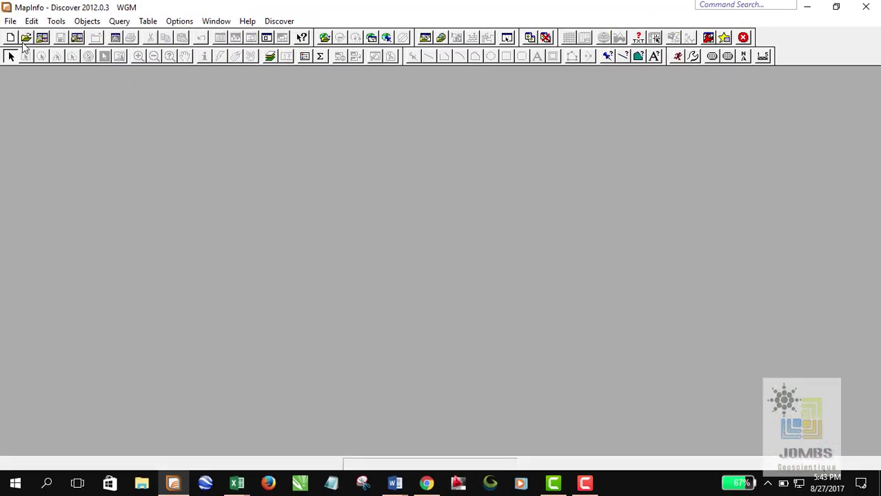
Step: Reopen the introduction to cosmetic layer workspace
left_click(25, 38)
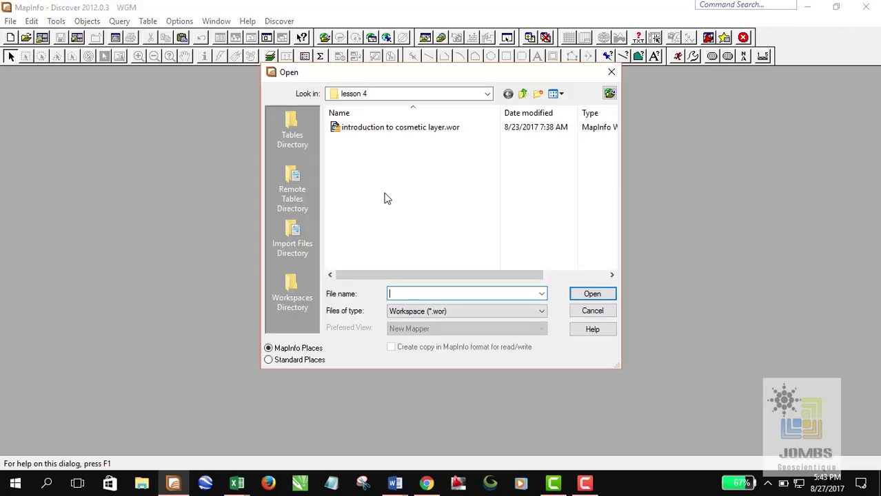
left_click(403, 129)
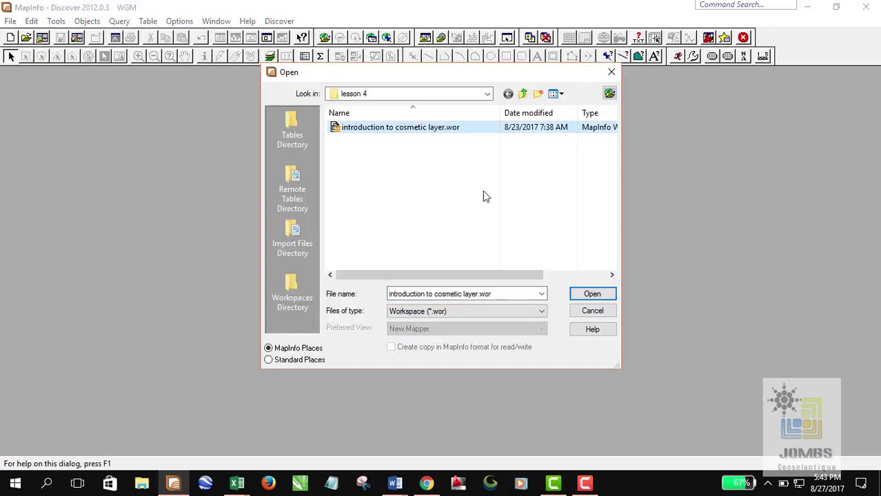
left_click(592, 294)
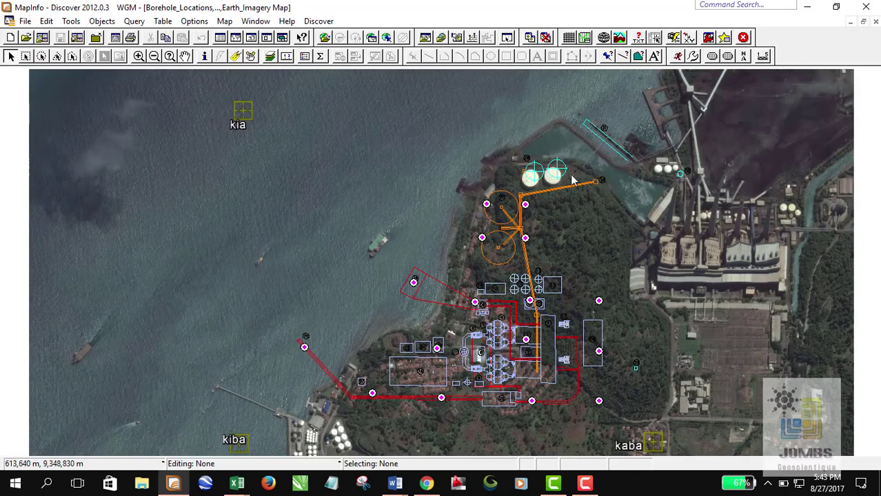
Step: Open Old Layer Control from the map's shortcut menu and look through its layers
right_click(402, 111)
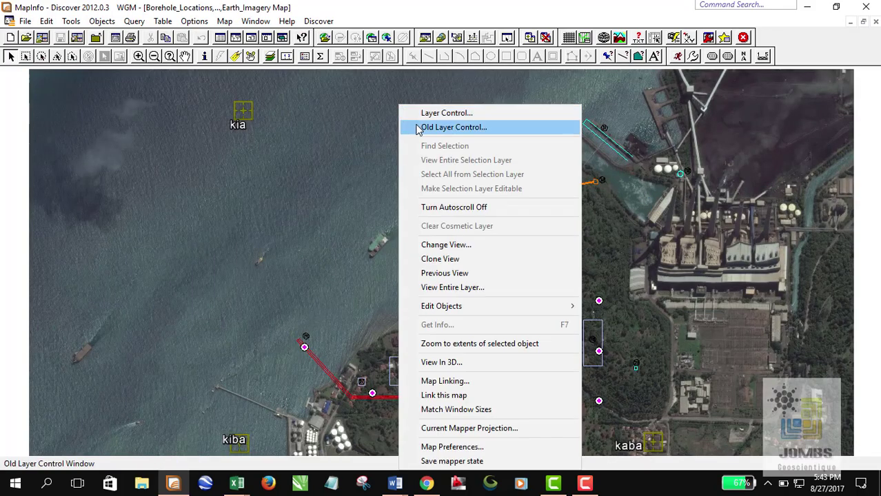
left_click(420, 126)
left_click_drag(426, 85, 446, 91)
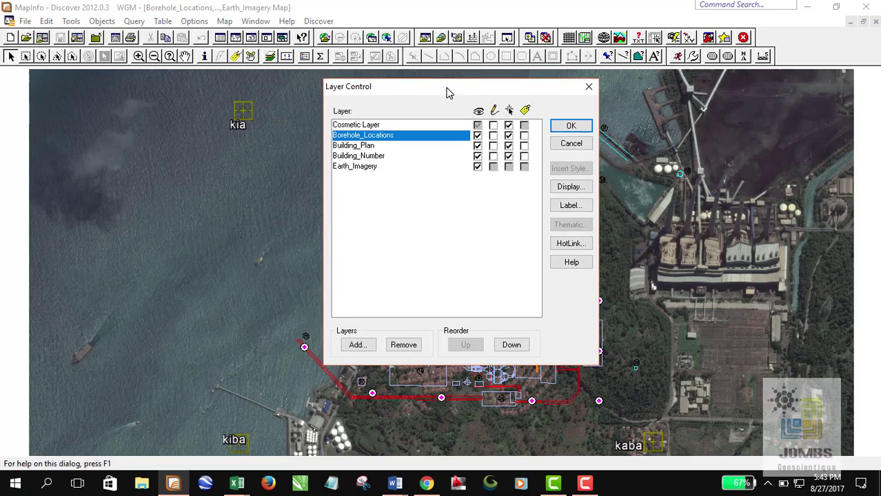
left_click(455, 156)
left_click(444, 144)
left_click(443, 135)
left_click(444, 147)
left_click(443, 159)
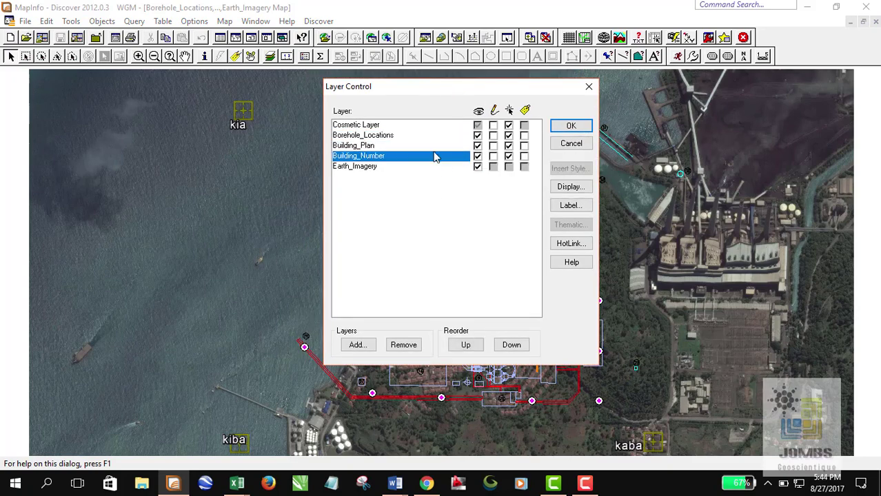
left_click(402, 137)
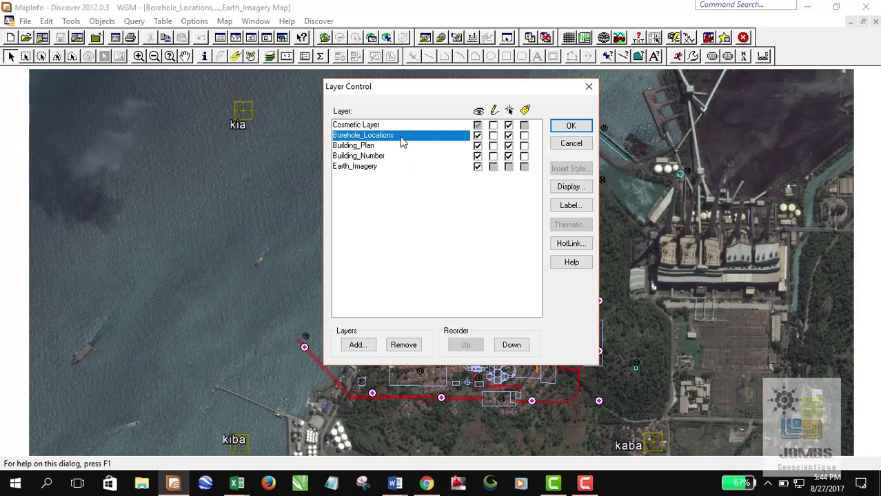
left_click_drag(427, 92, 380, 104)
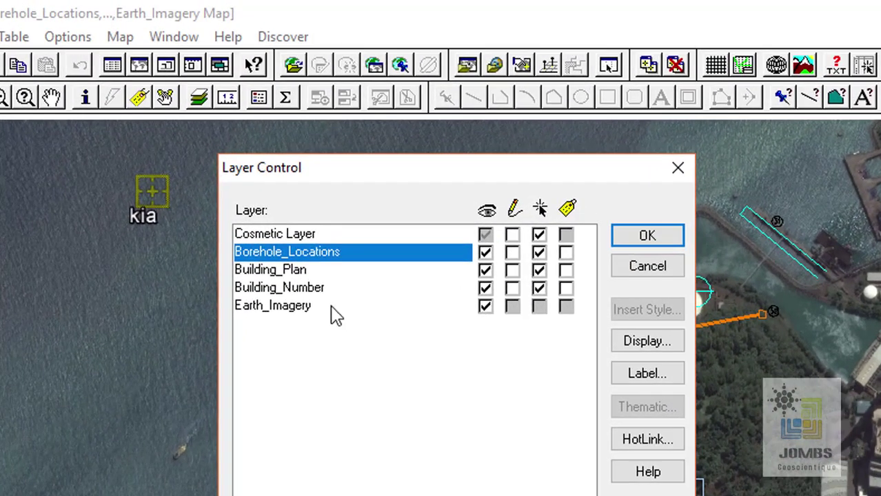
left_click(342, 190)
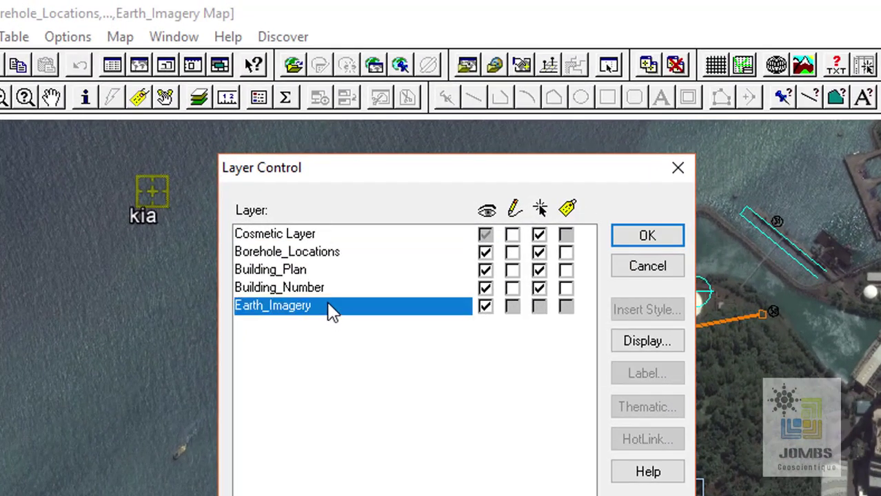
left_click(323, 262)
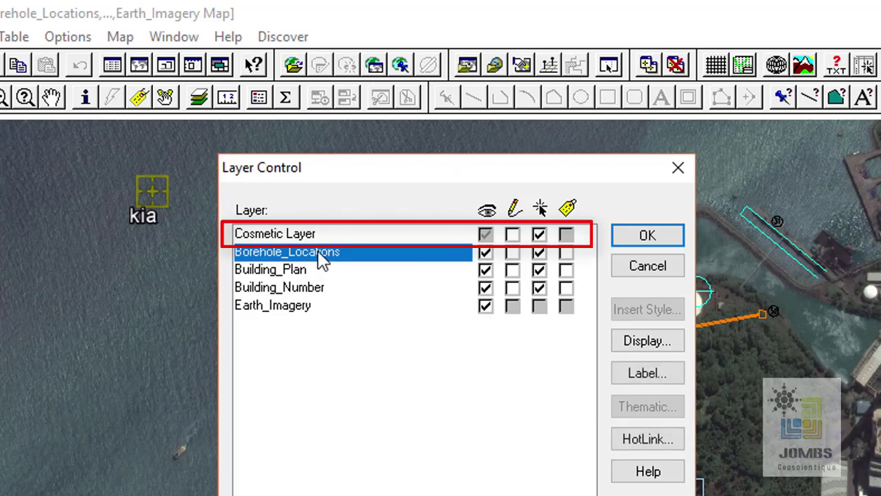
left_click(366, 236)
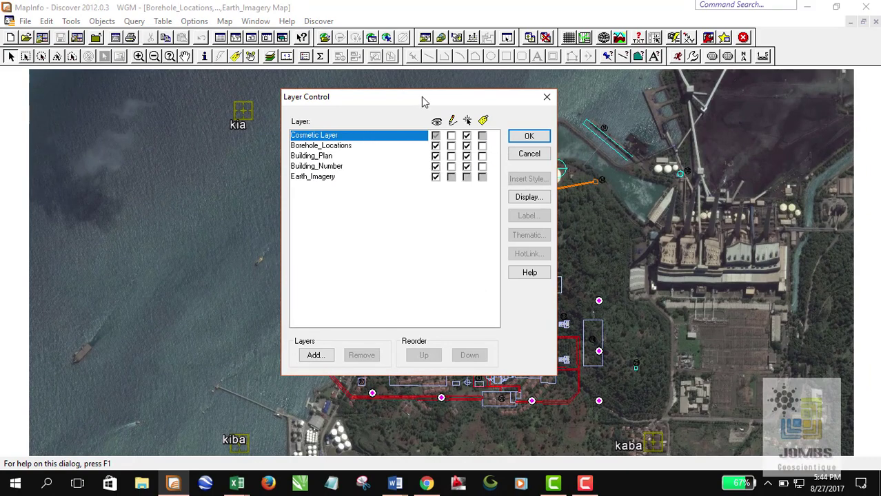
Step: Step through the layers once more and tick Editable for Cosmetic Layer
left_click_drag(422, 98, 441, 98)
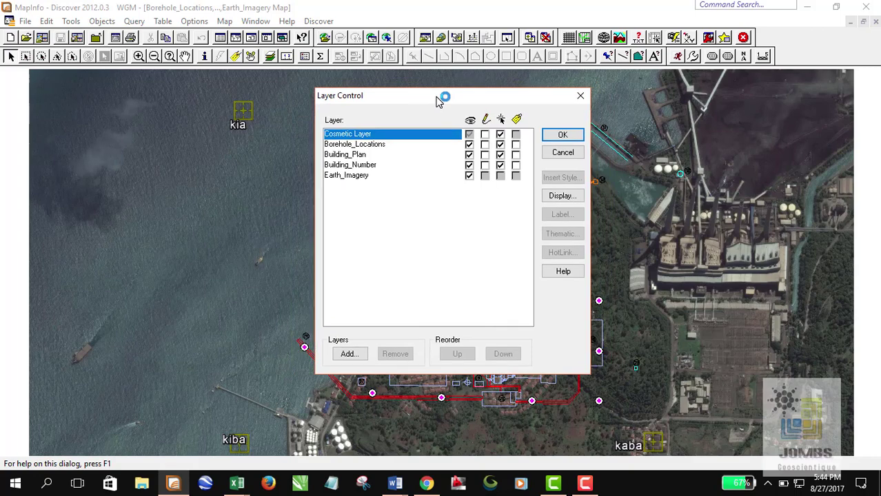
left_click(393, 145)
left_click(389, 155)
left_click(389, 166)
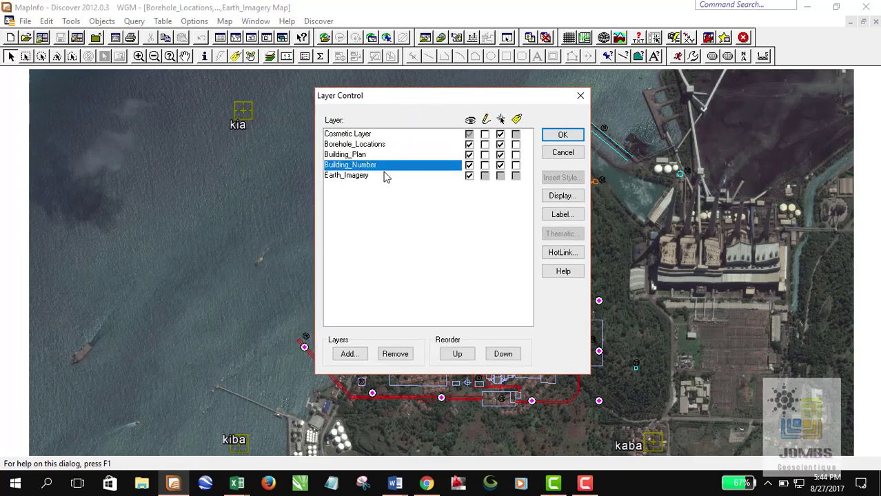
left_click(385, 176)
left_click(378, 146)
left_click(374, 156)
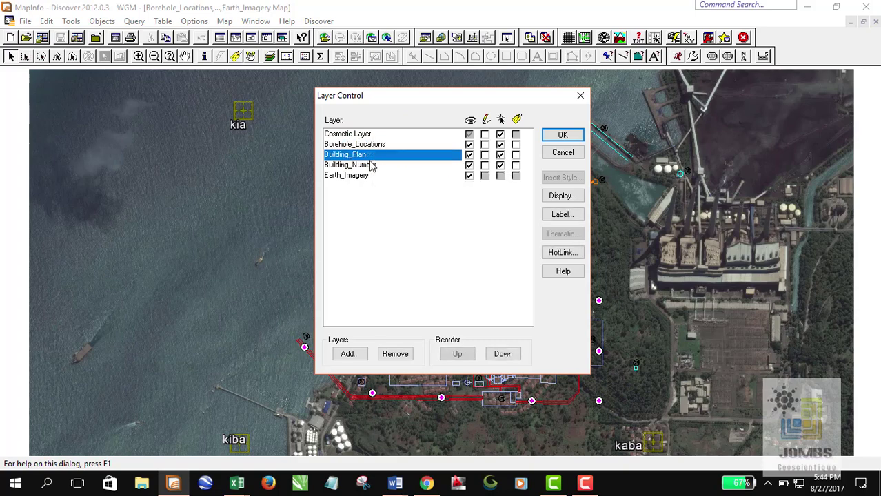
left_click(371, 166)
left_click(368, 177)
left_click(367, 165)
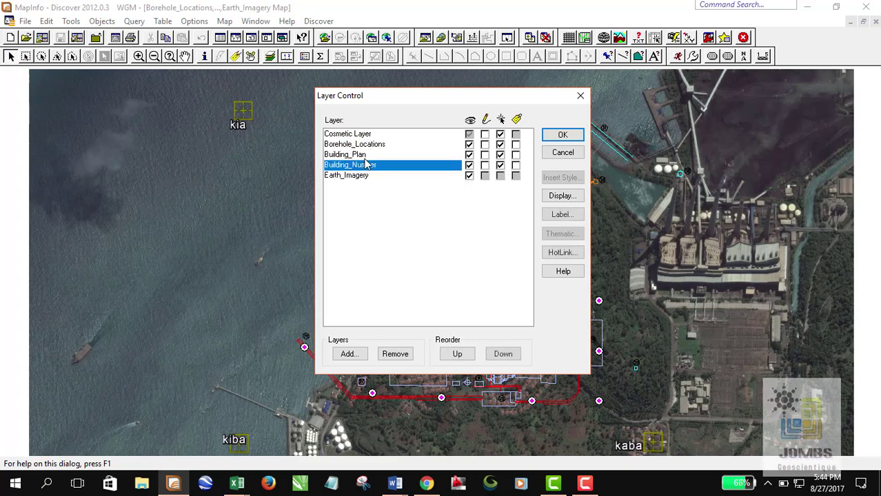
left_click(365, 156)
left_click(367, 148)
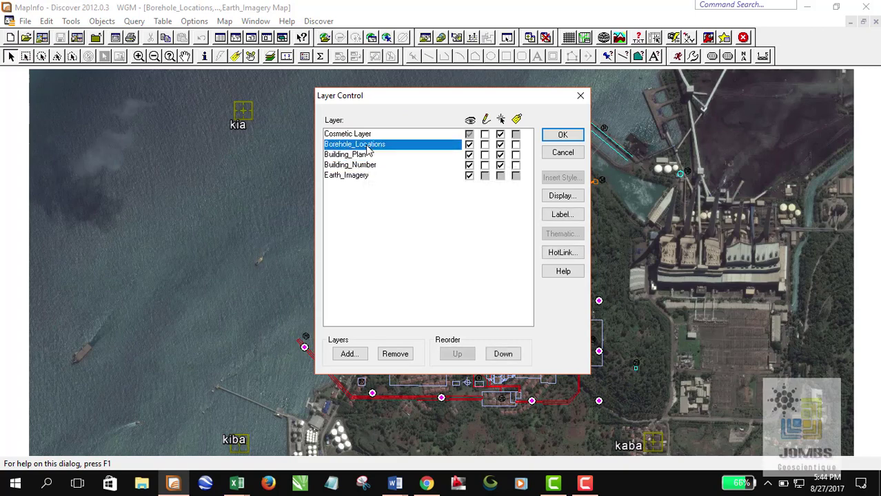
left_click(367, 155)
left_click(367, 166)
left_click(367, 177)
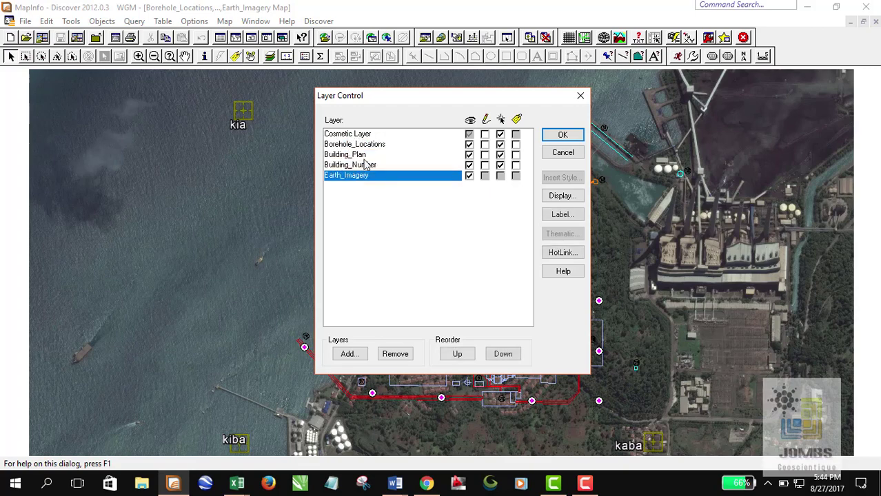
left_click(366, 135)
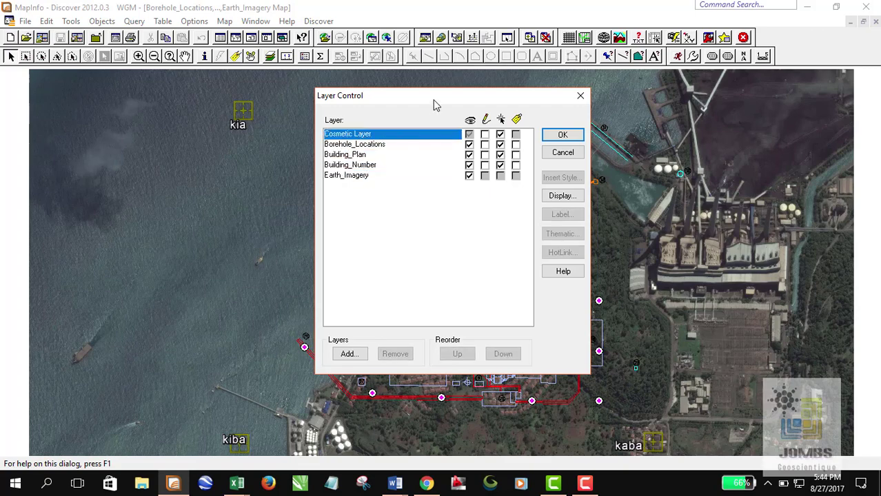
left_click_drag(426, 92, 408, 97)
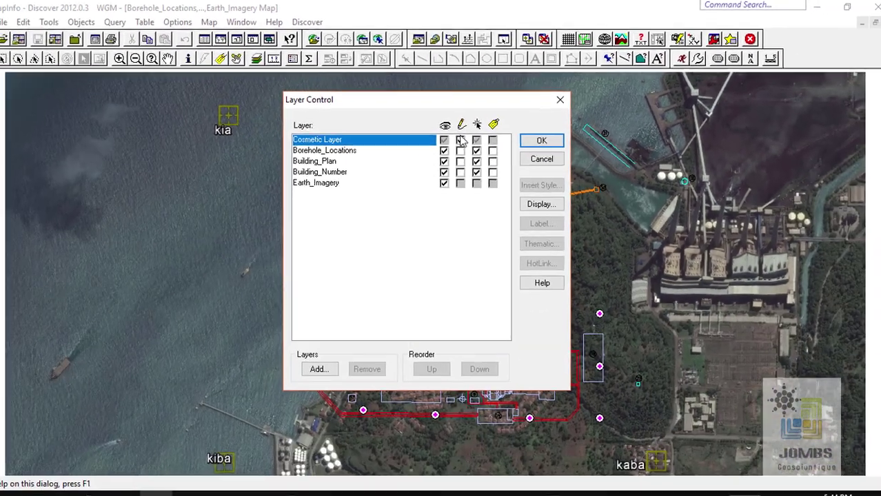
left_click(394, 216)
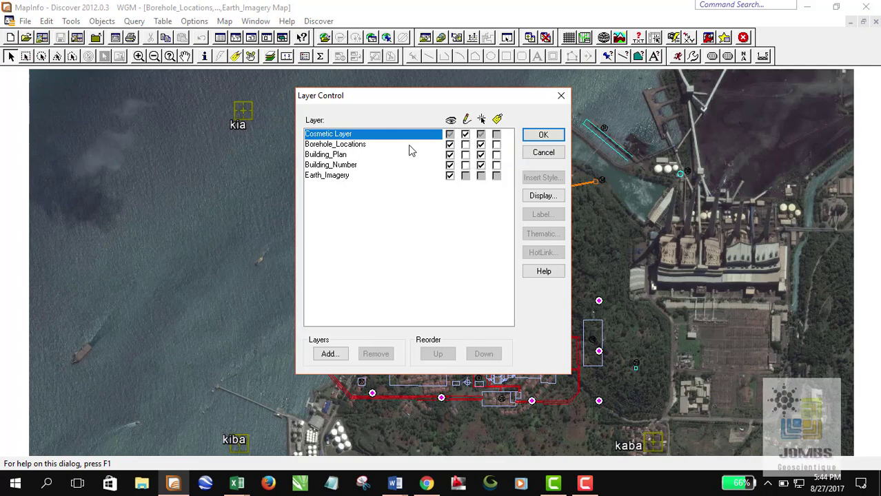
Step: Close Layer Control with OK and draw a five-point polyline across the sea
left_click(551, 134)
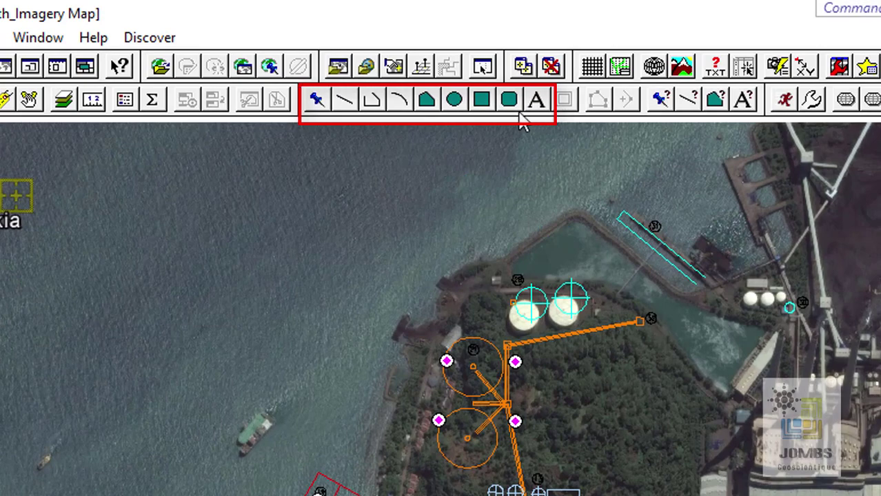
left_click(372, 100)
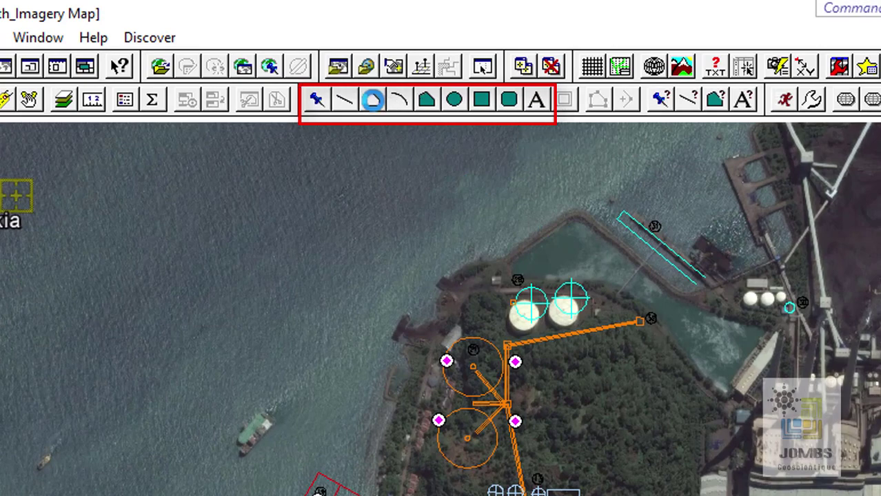
left_click(317, 180)
left_click(245, 185)
left_click(210, 264)
left_click(136, 286)
double_click(106, 334)
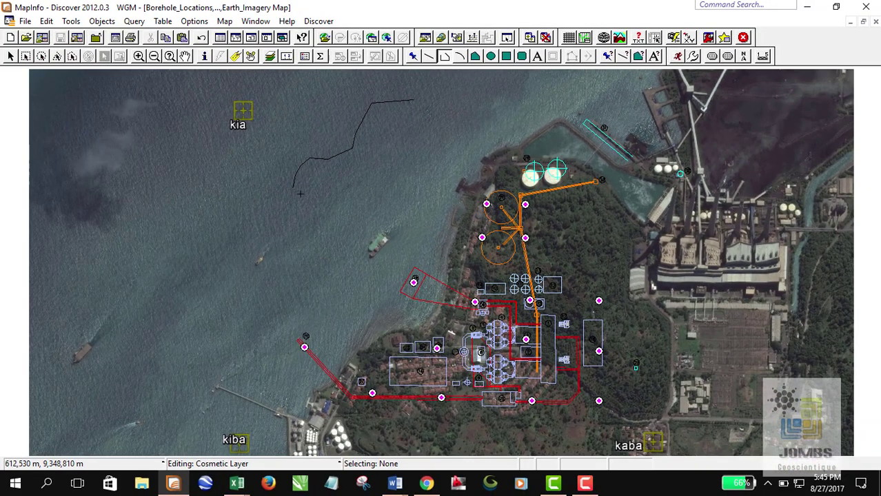
Step: Draw a five-sided polygon and a rectangle beside it on the sea
left_click(398, 126)
left_click(425, 125)
left_click(438, 161)
left_click(423, 200)
double_click(361, 154)
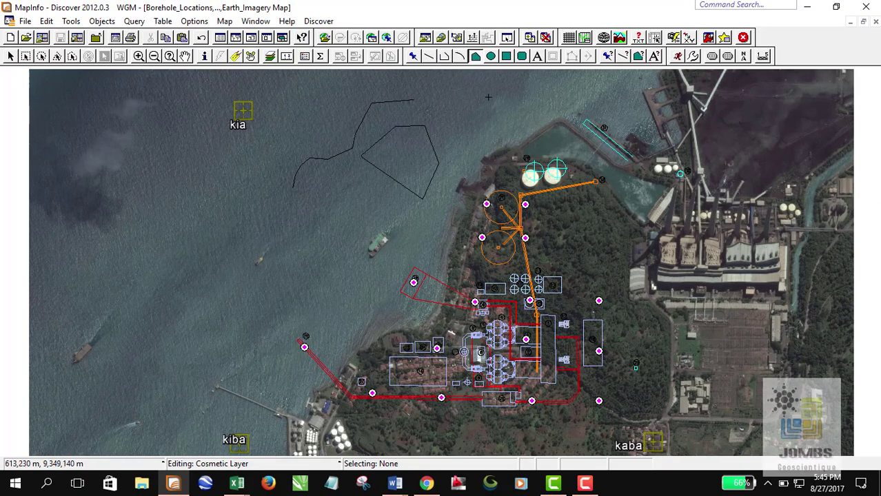
left_click(511, 59)
left_click_drag(315, 186, 407, 249)
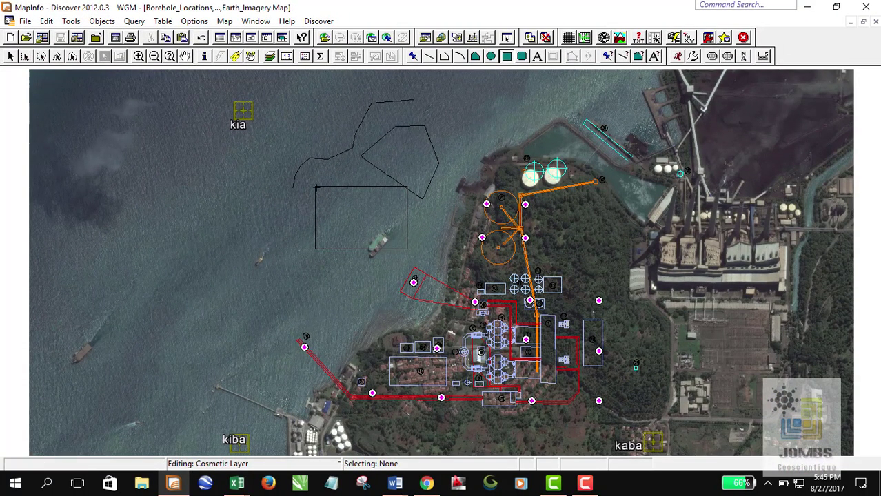
Step: Pan the map with the Grabber to reposition the view around the drawn shapes
left_click(184, 57)
left_click_drag(405, 214, 364, 216)
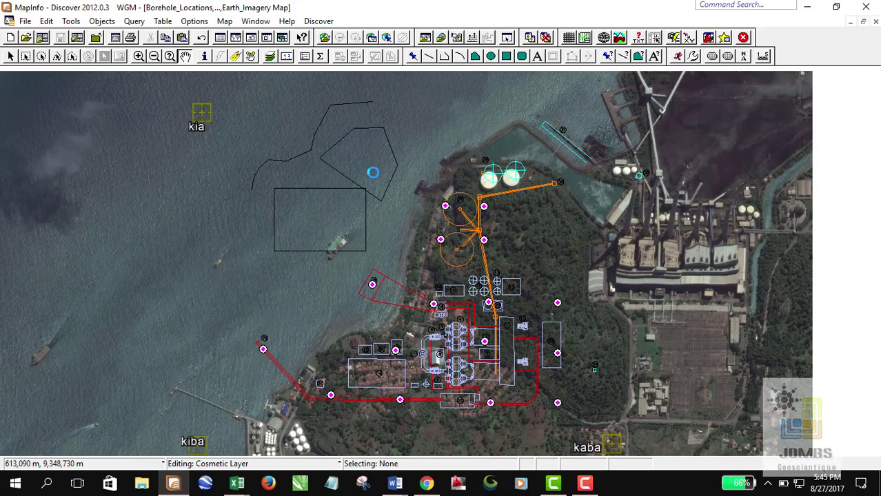
left_click_drag(370, 144, 400, 178)
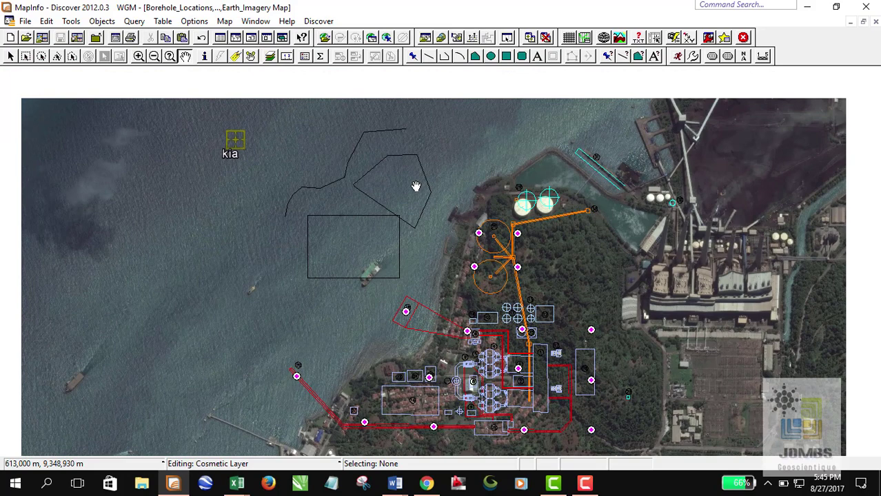
left_click_drag(415, 186, 444, 177)
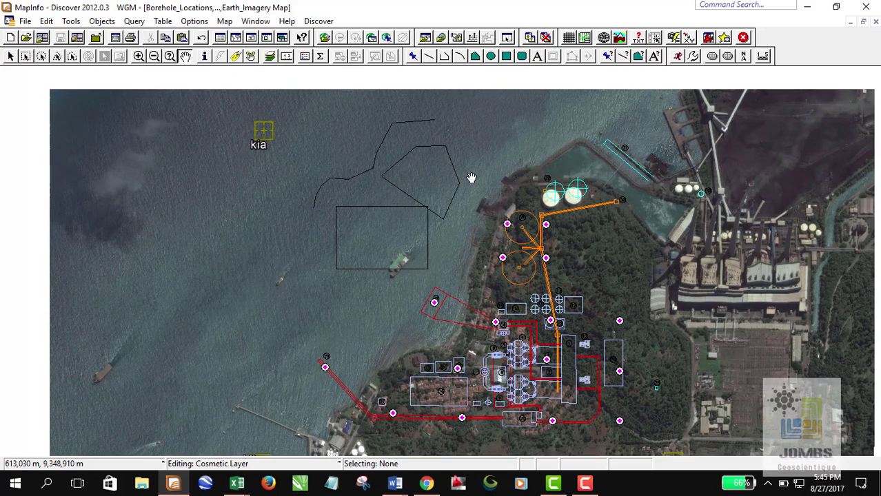
mouse_move(414, 191)
left_mouse_down()
mouse_move(440, 175)
mouse_move(408, 187)
left_mouse_up()
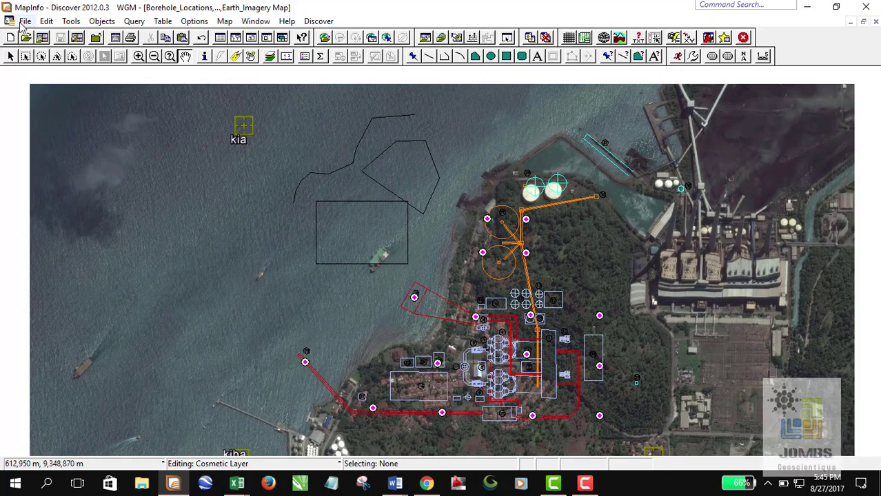
Step: Close all tables discarding the drawn shapes, then reopen the site map workspace
left_click(25, 21)
left_click(92, 141)
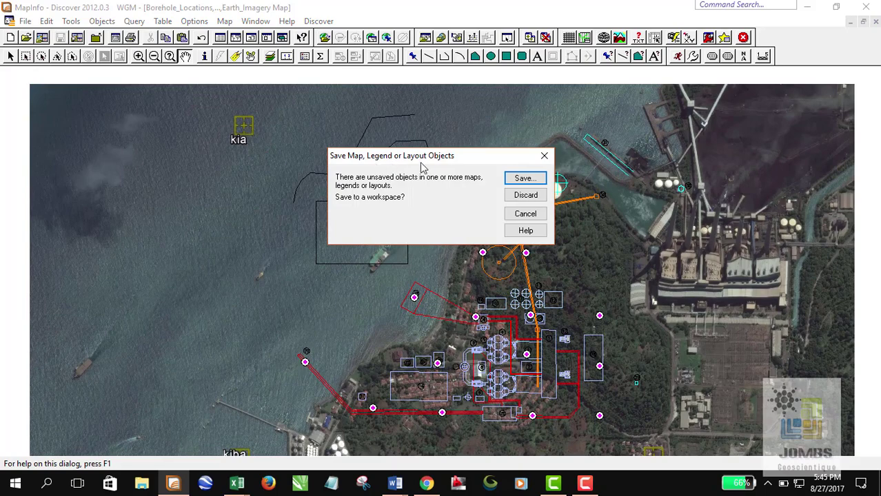
left_click_drag(465, 160, 588, 137)
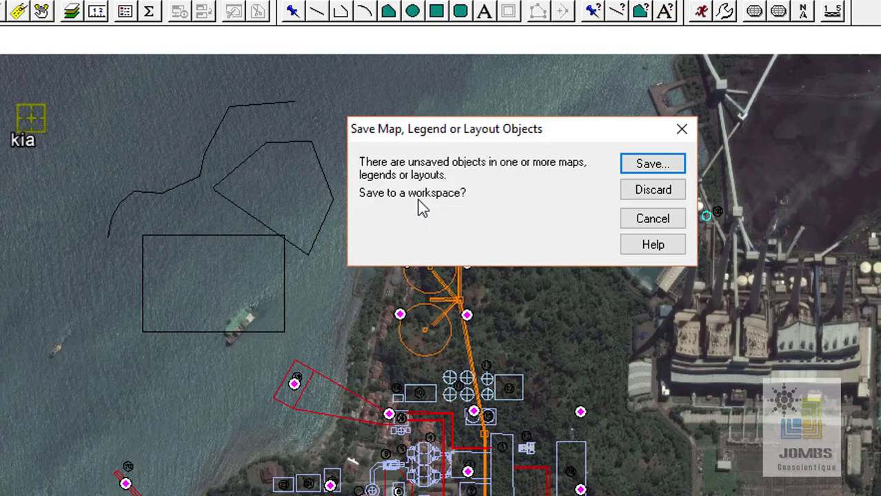
left_click(653, 192)
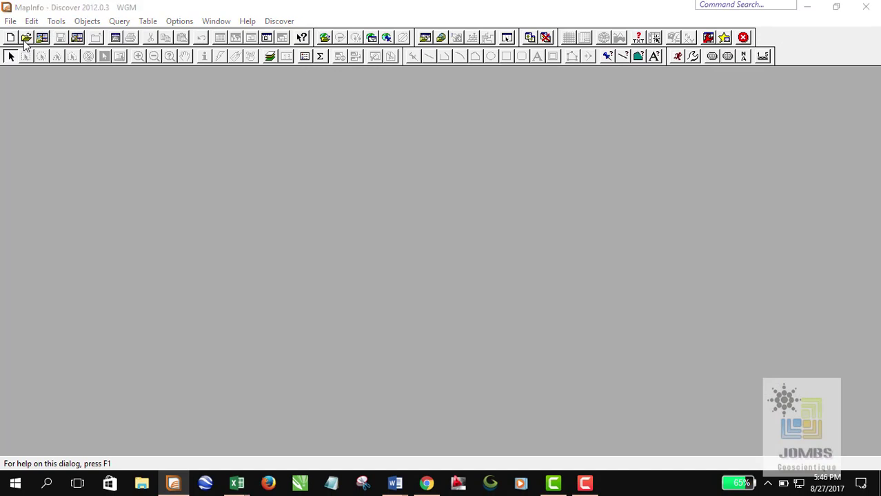
left_click(26, 39)
double_click(390, 128)
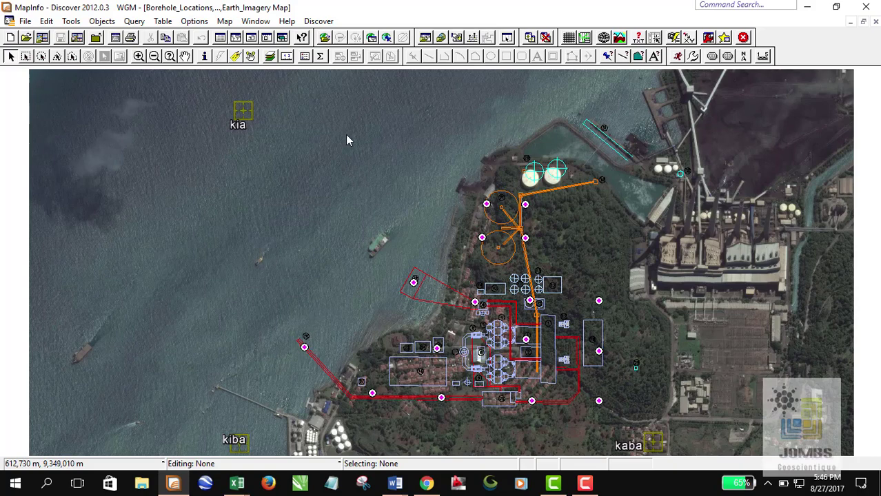
Step: Make Cosmetic Layer editable in Layer Control and apply the change
right_click(346, 94)
left_click(468, 119)
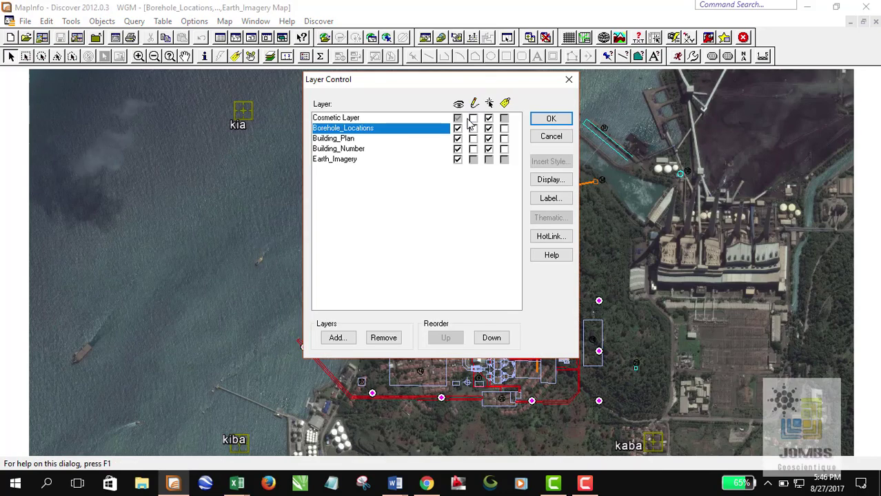
left_click_drag(462, 87, 451, 116)
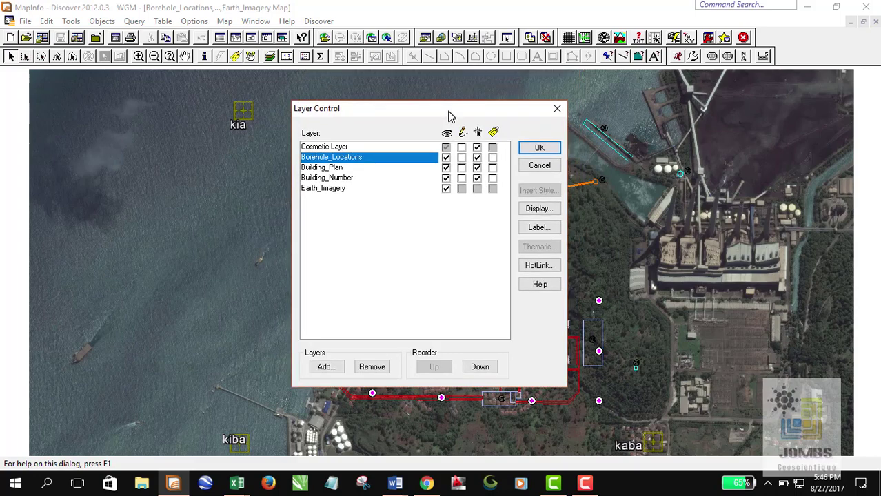
left_click(461, 147)
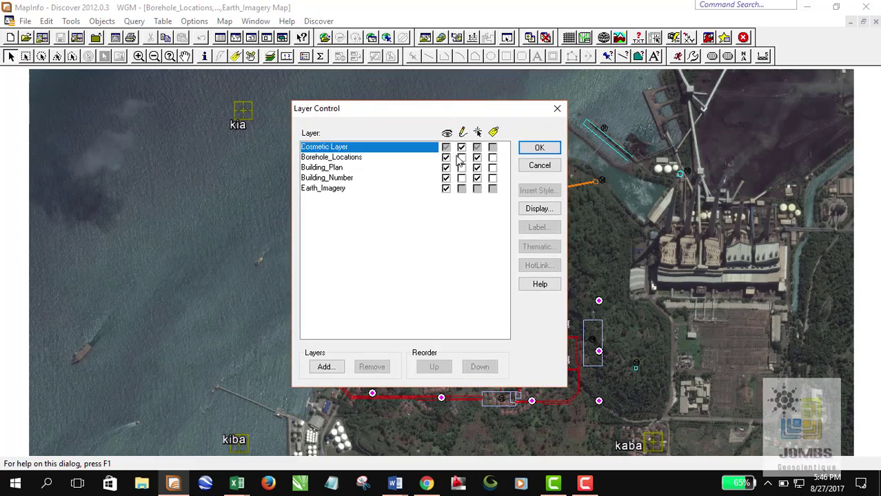
left_click(540, 148)
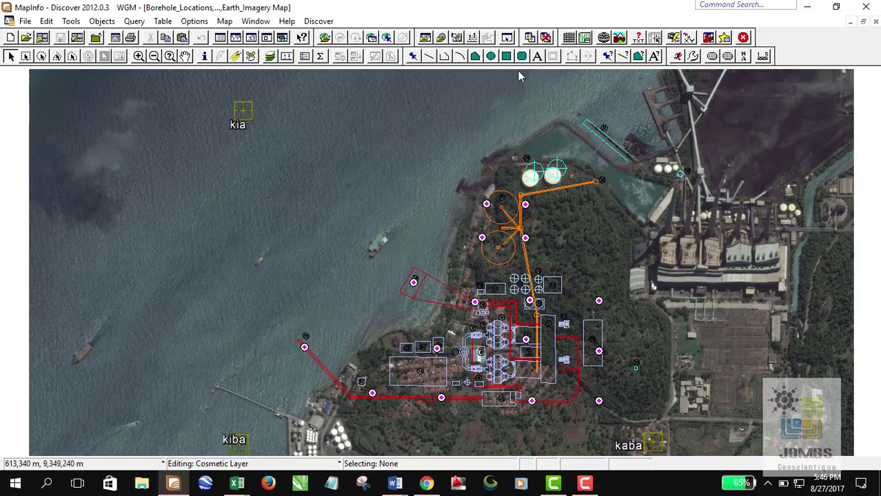
Step: Draw a rectangle on the sea right of kia and select it
left_click(507, 55)
left_click_drag(288, 126, 385, 209)
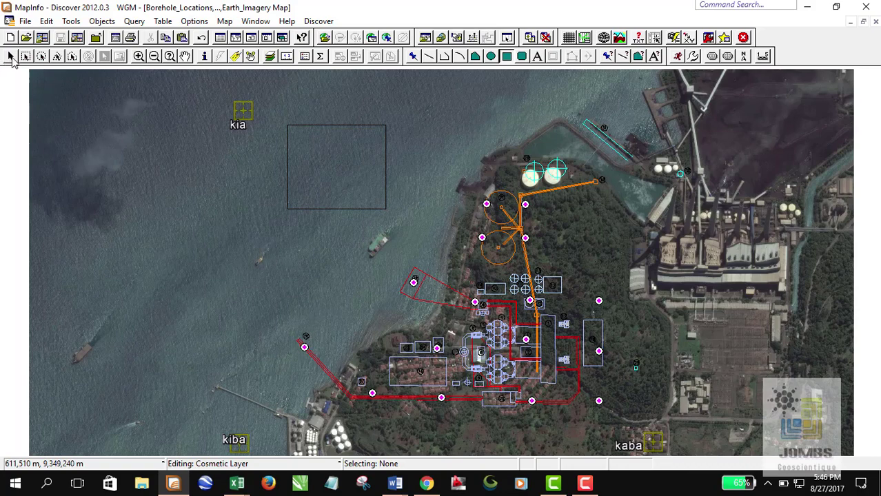
left_click(11, 58)
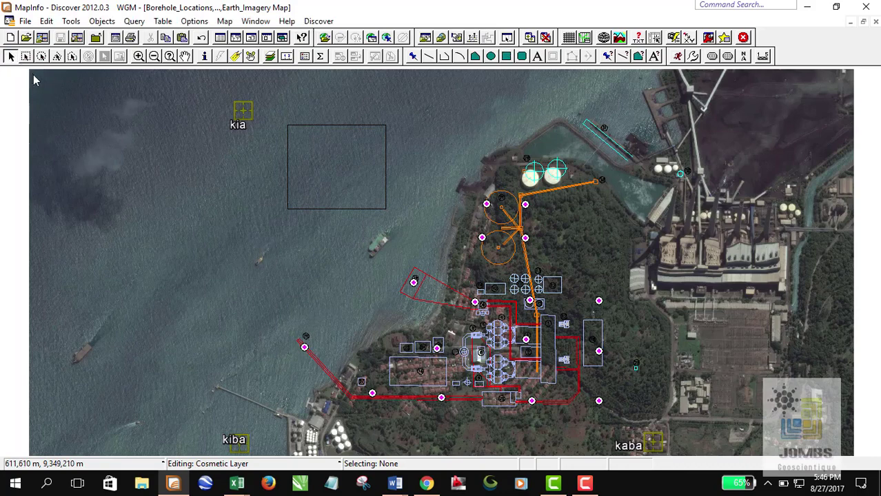
left_click(344, 187)
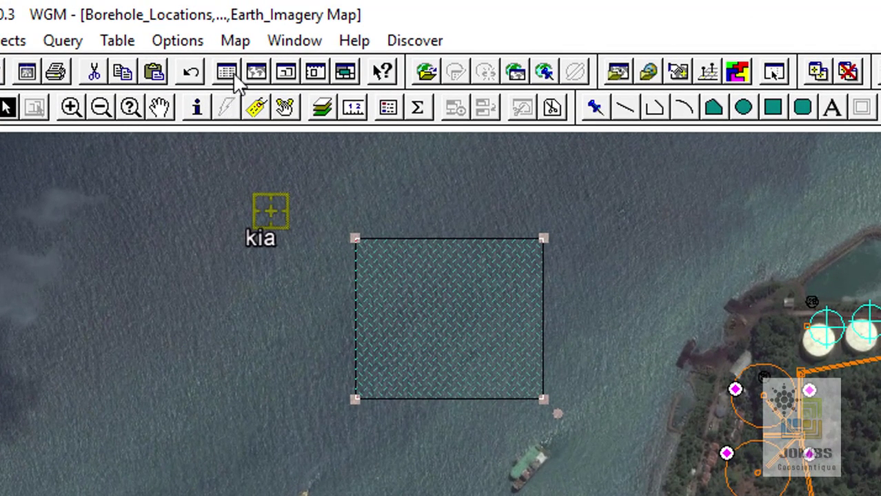
left_click(236, 42)
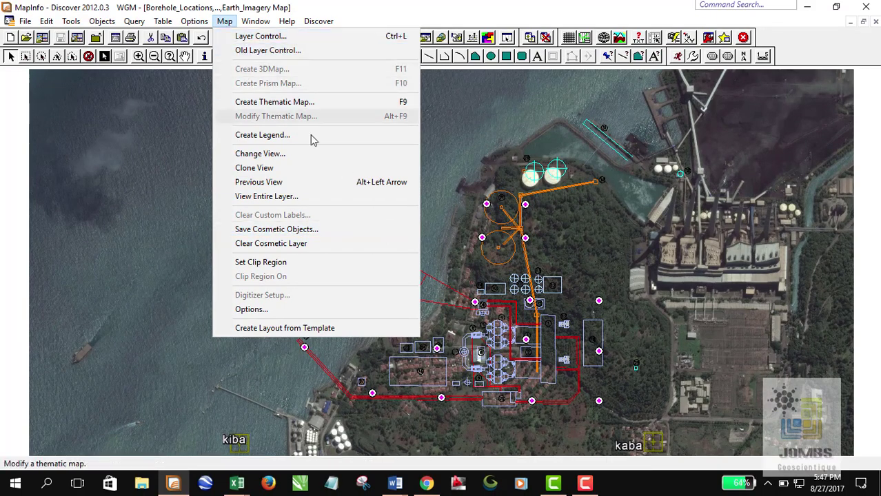
Step: Save the cosmetic rectangle to a <New> table named rectangle.TAB
left_click(364, 231)
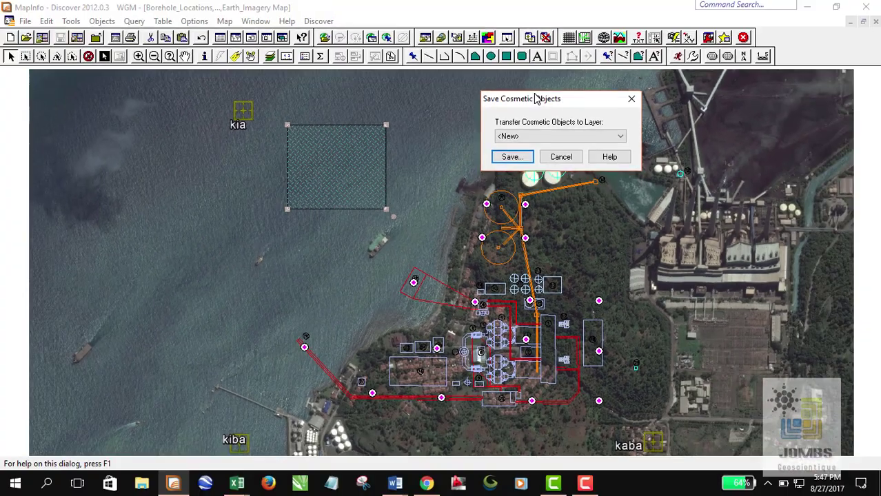
left_click_drag(536, 98, 454, 126)
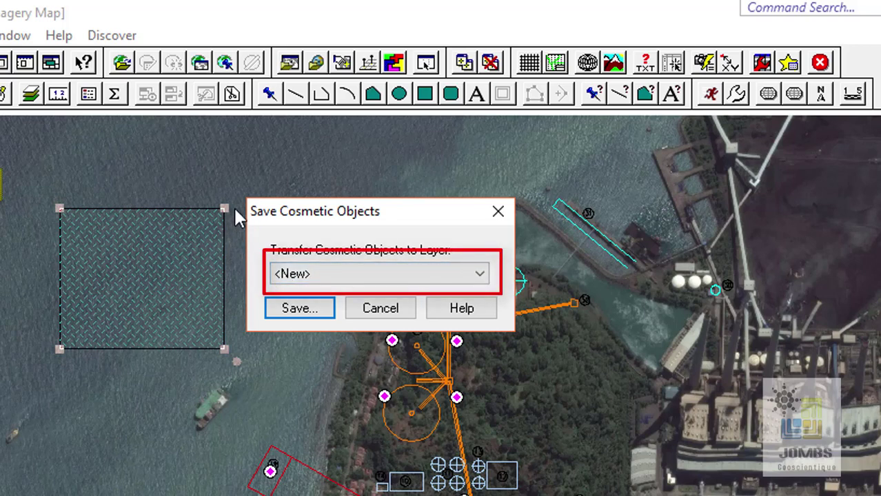
left_click(288, 274)
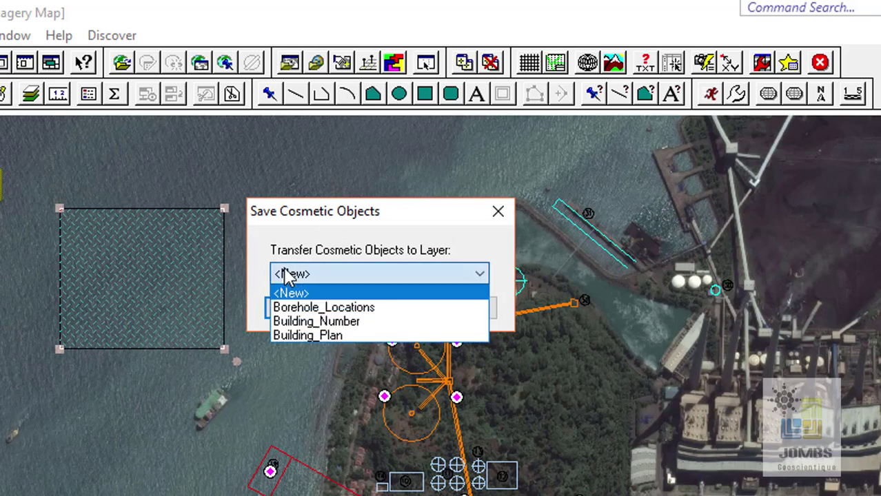
left_click(386, 297)
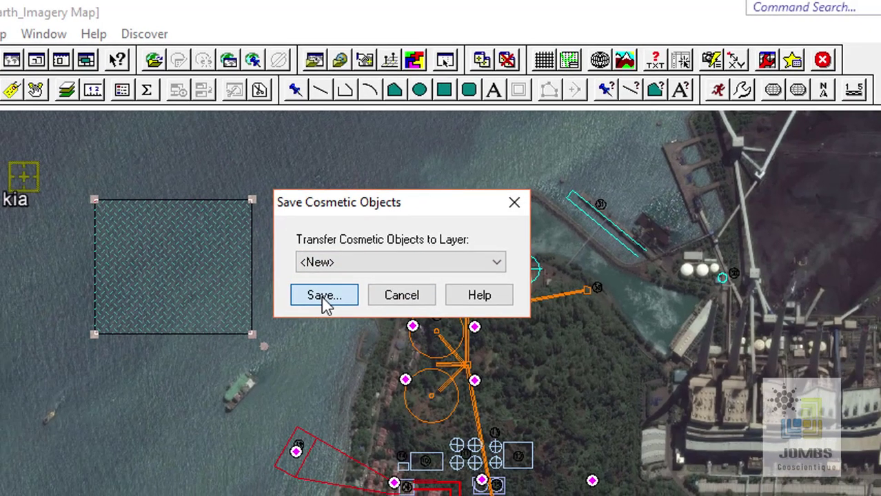
left_click(299, 315)
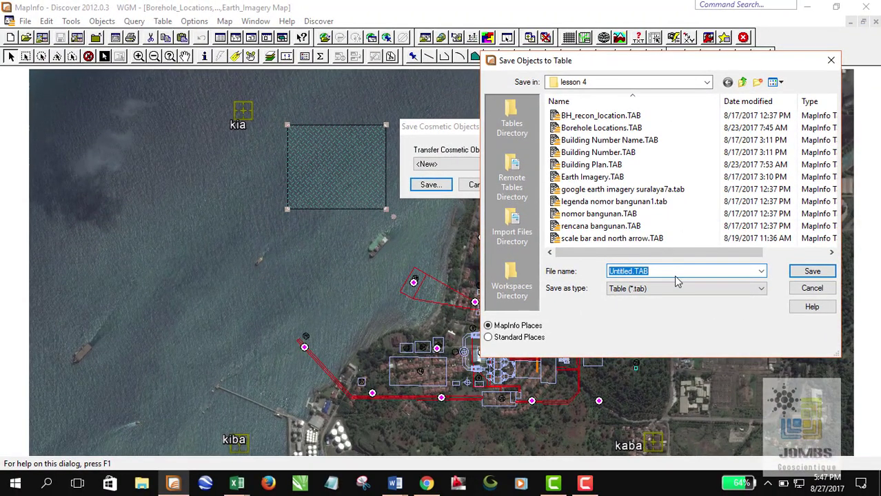
type("recta")
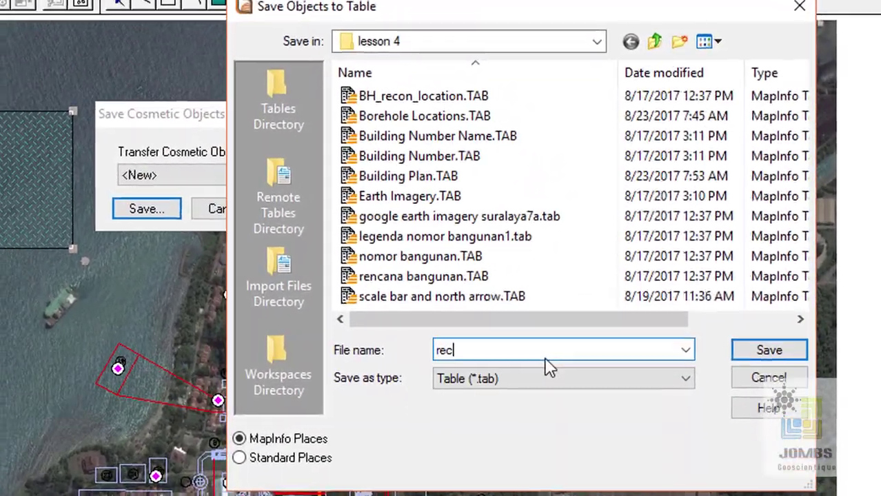
type("ngle")
key("BackSpace")
key("BackSpace")
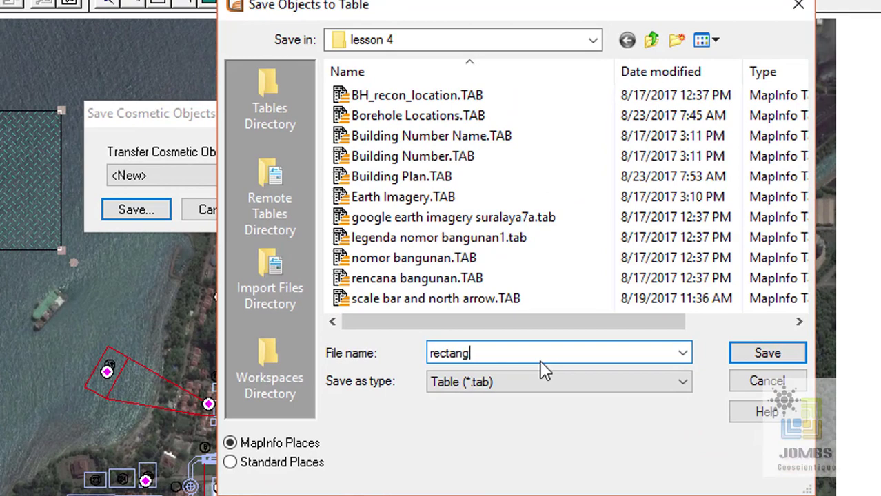
type("le")
key("Return")
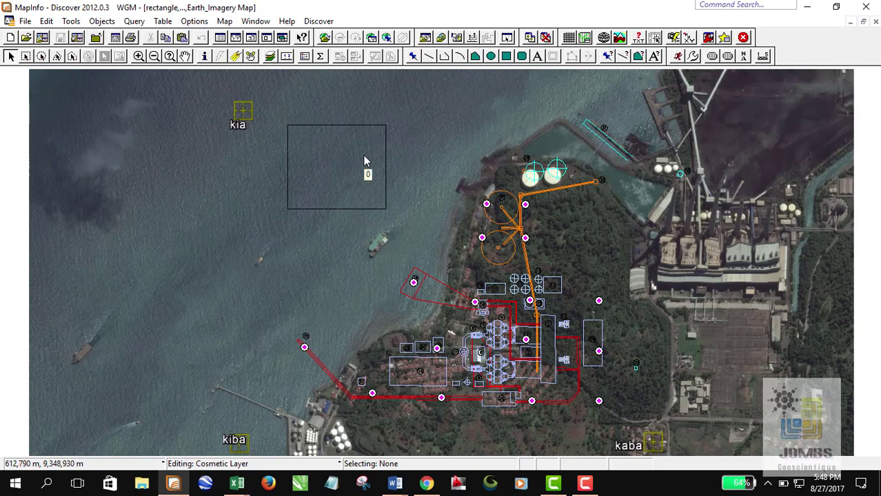
Step: Open Old Layer Control and locate the new rectangle layer above Borehole_Locations
right_click(415, 99)
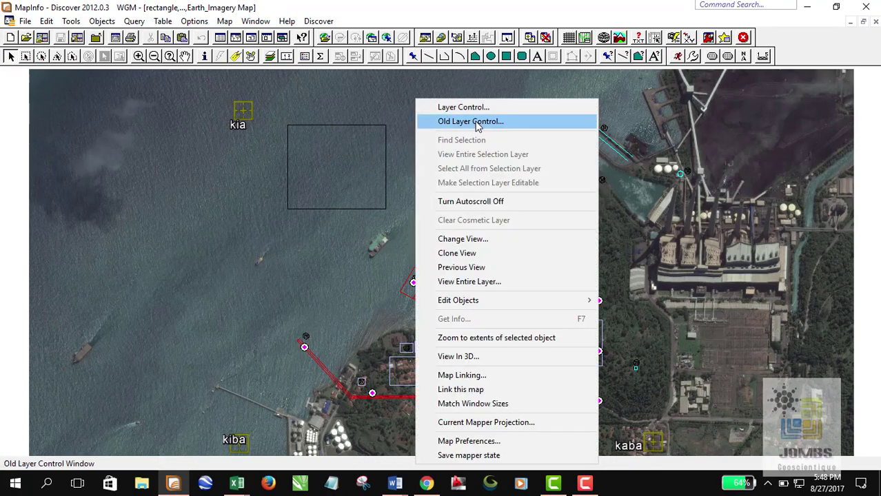
left_click(526, 123)
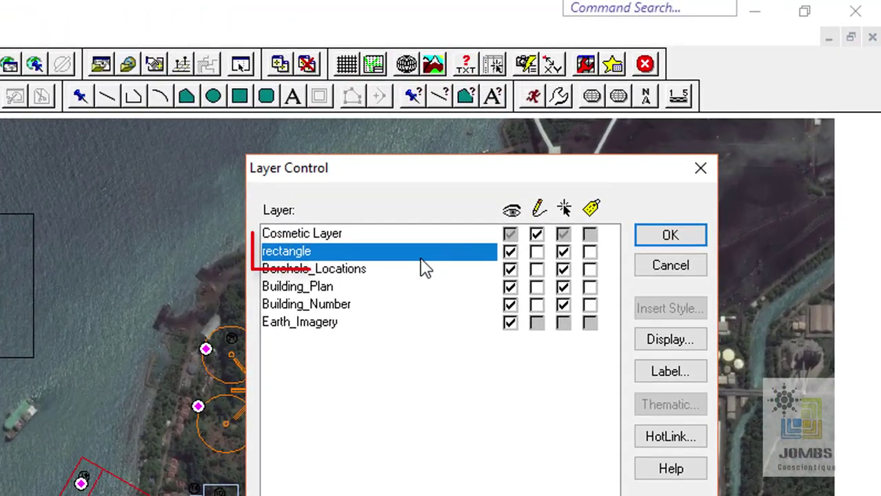
left_click(579, 169)
left_click(337, 259)
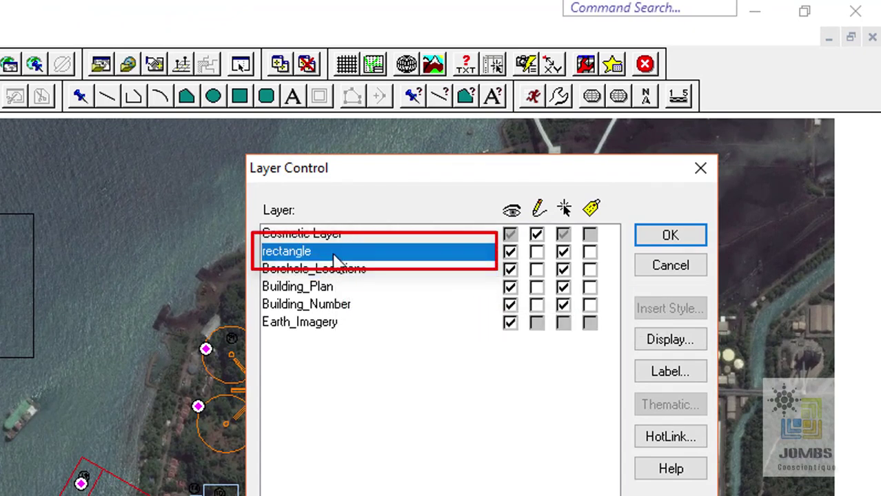
left_click_drag(417, 171, 294, 168)
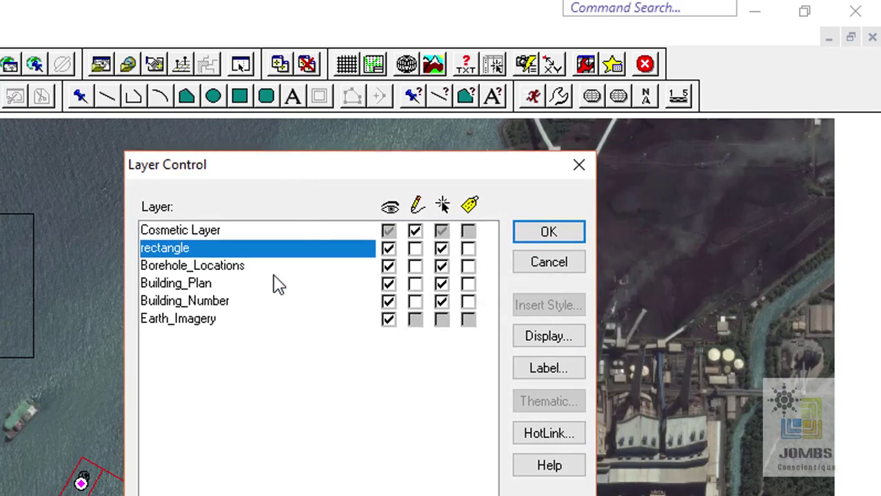
left_click(194, 268)
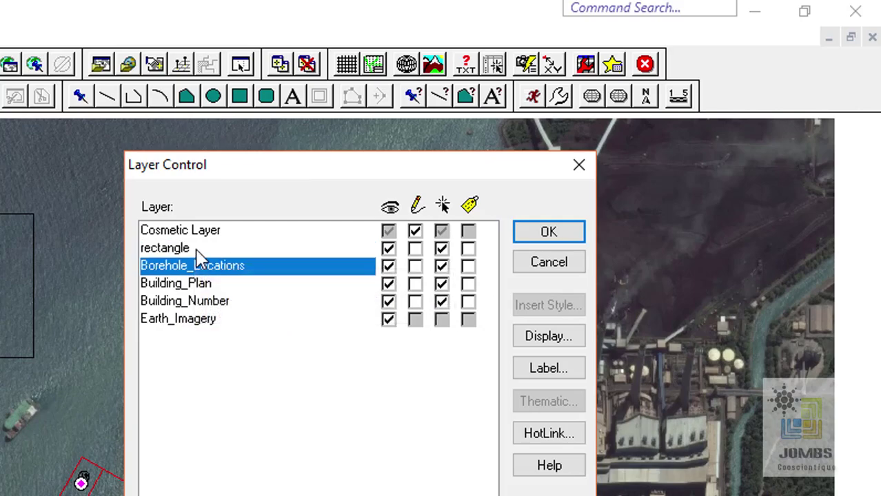
left_click(195, 249)
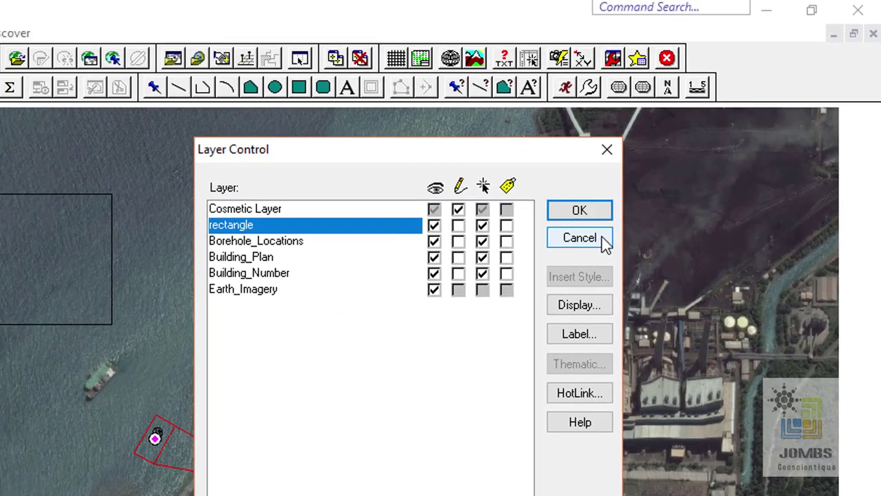
Step: Make the rectangle layer editable, delete its hatched rectangle, and save the rectangle table
left_click(574, 267)
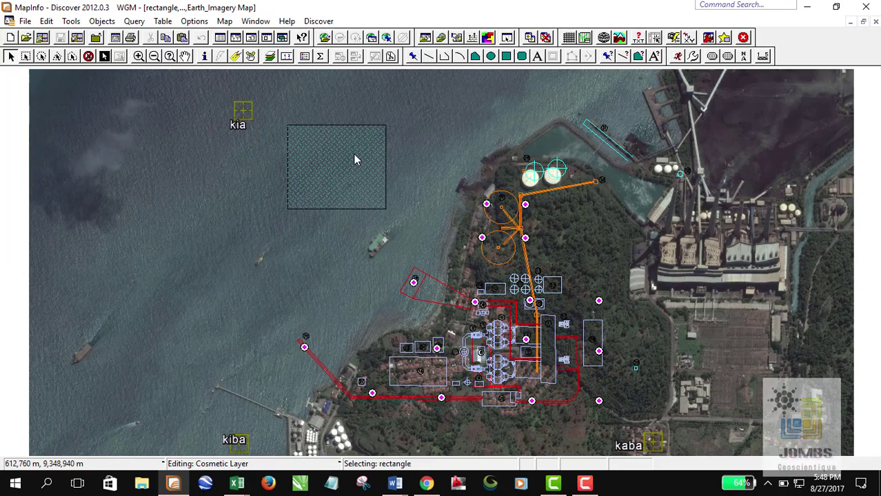
right_click(354, 159)
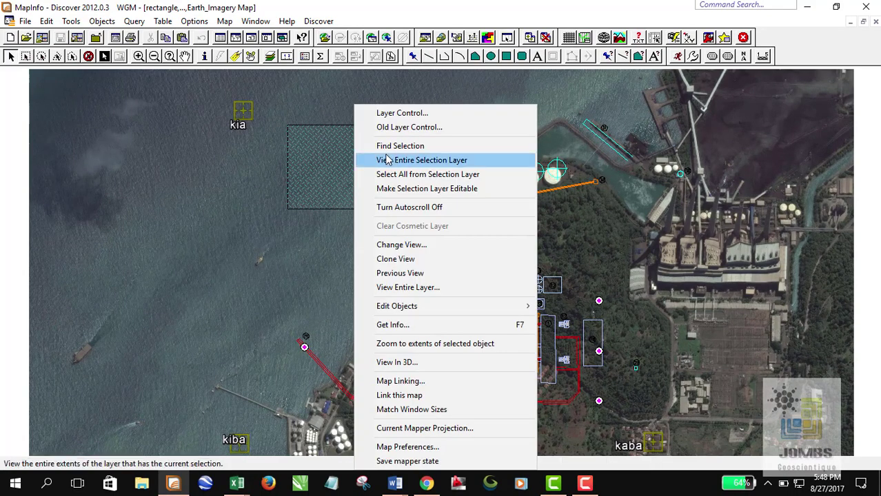
left_click(436, 190)
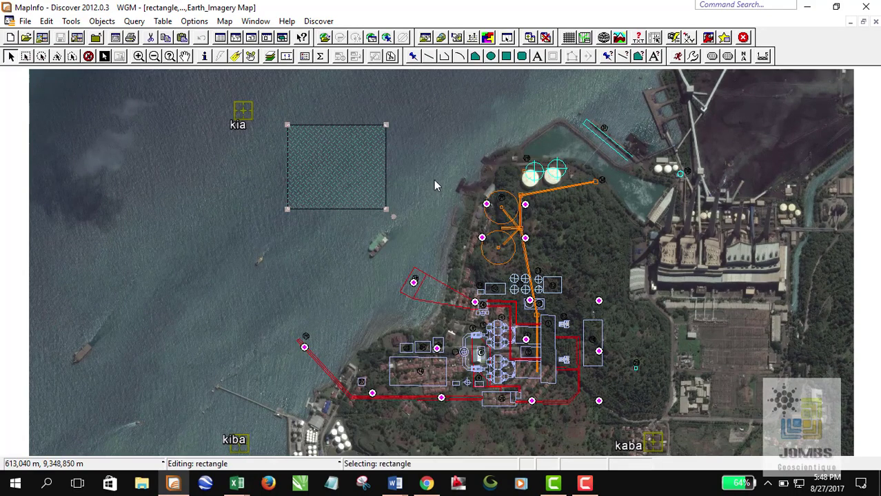
key("Delete")
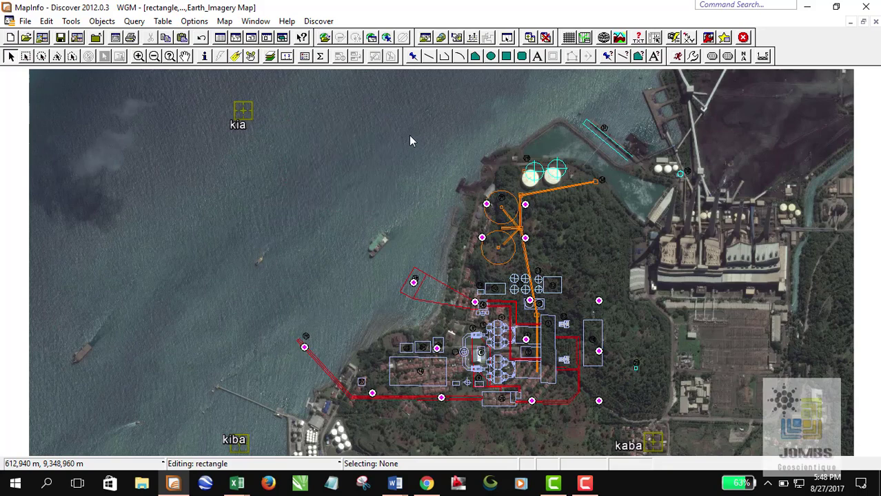
left_click(61, 37)
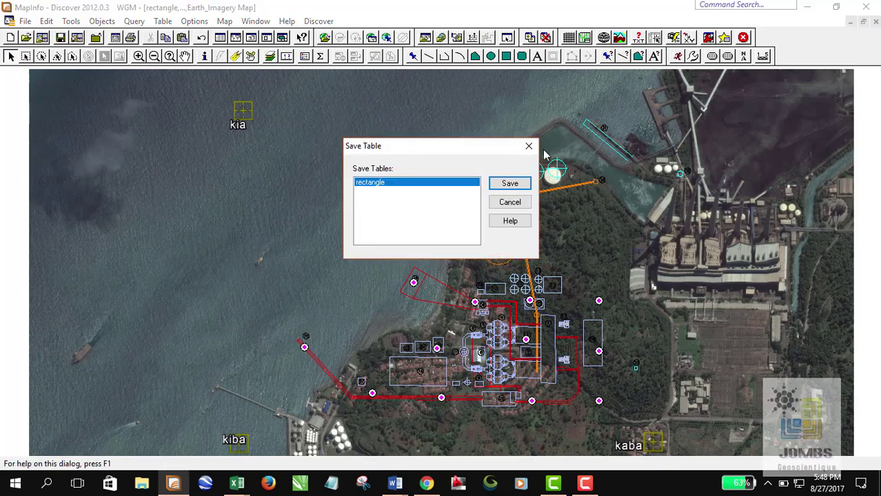
left_click(510, 183)
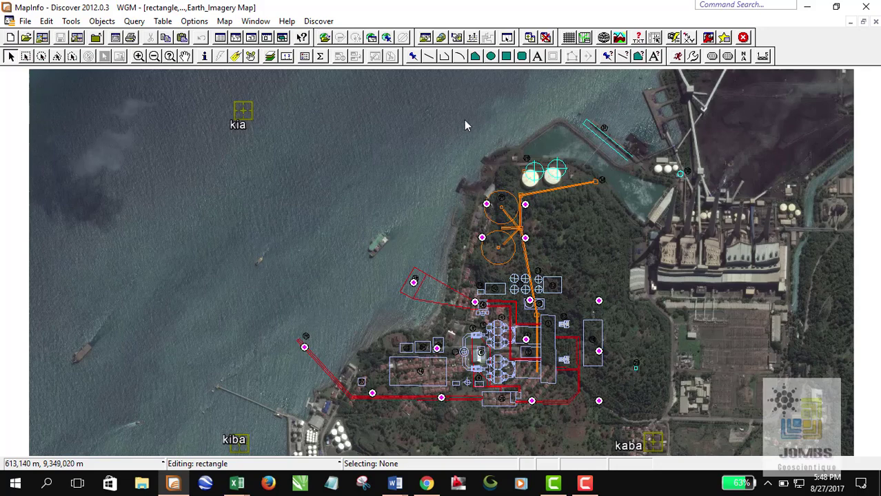
Step: Make the Cosmetic Layer editable in Layer Control and pick the Polyline tool
right_click(451, 92)
left_click(523, 114)
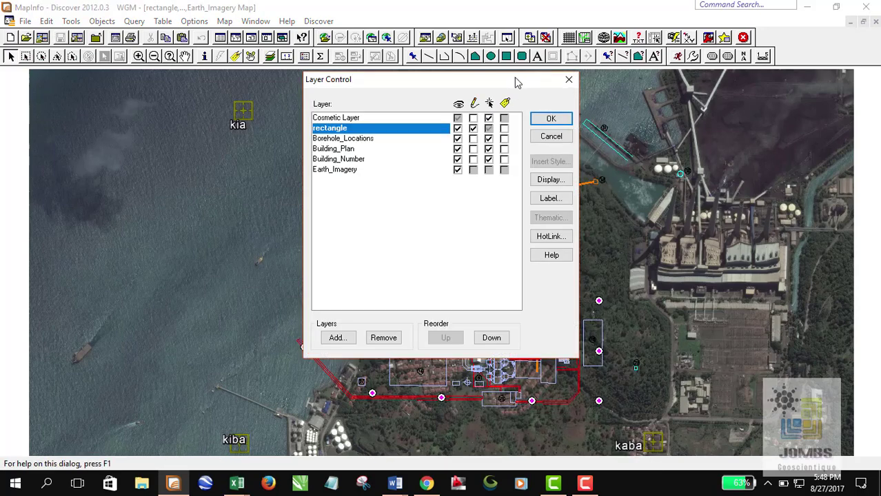
left_click_drag(517, 81, 562, 111)
left_click(517, 147)
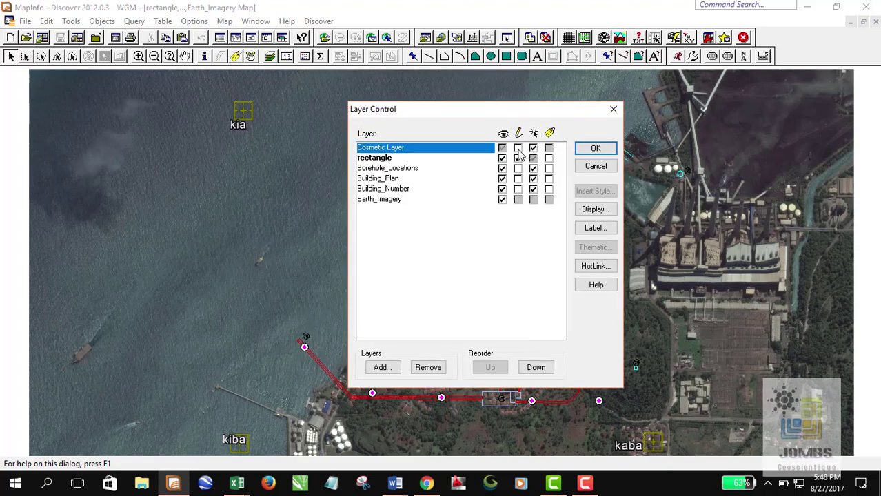
left_click(595, 149)
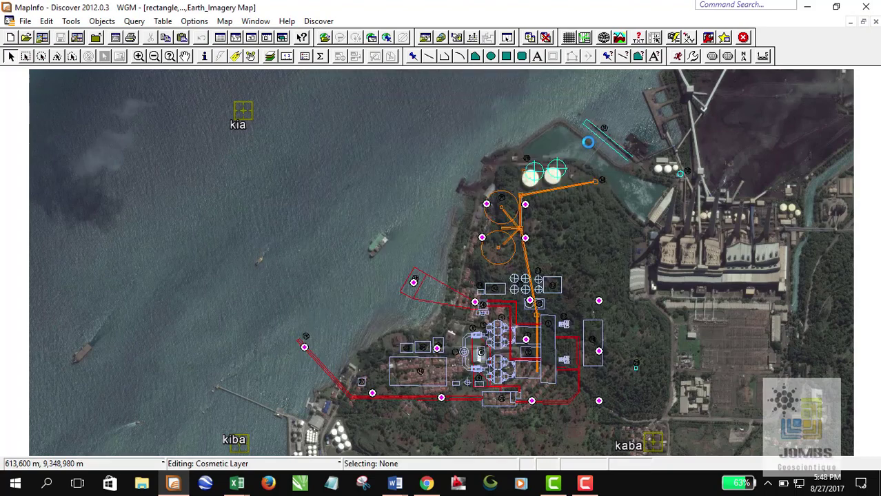
left_click(443, 58)
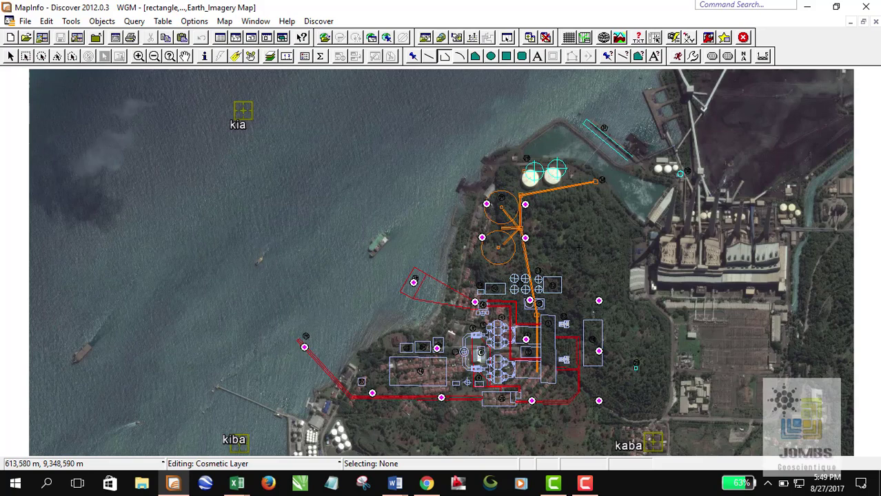
left_click(373, 146)
left_click(273, 141)
left_click(202, 162)
left_click(172, 190)
left_click(169, 227)
double_click(200, 269)
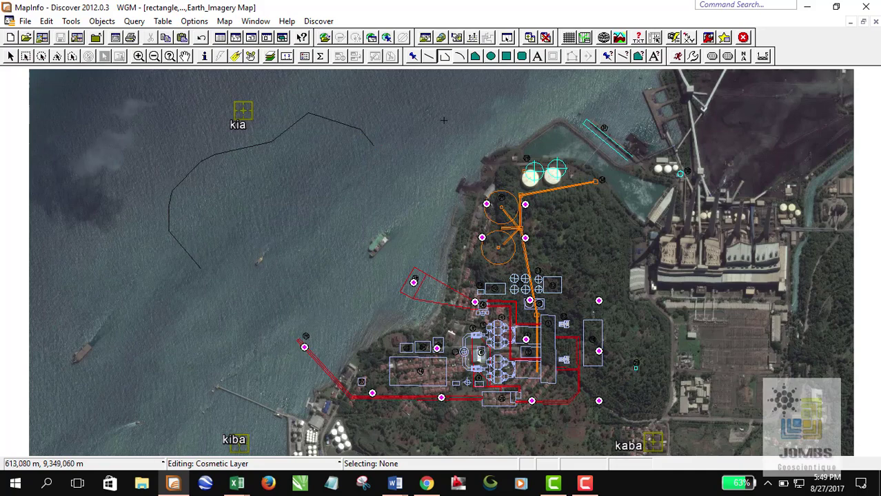
left_click(580, 124)
left_click(551, 109)
left_click(514, 133)
left_click(470, 138)
left_click(447, 166)
left_click(444, 180)
left_click(443, 231)
left_click(433, 255)
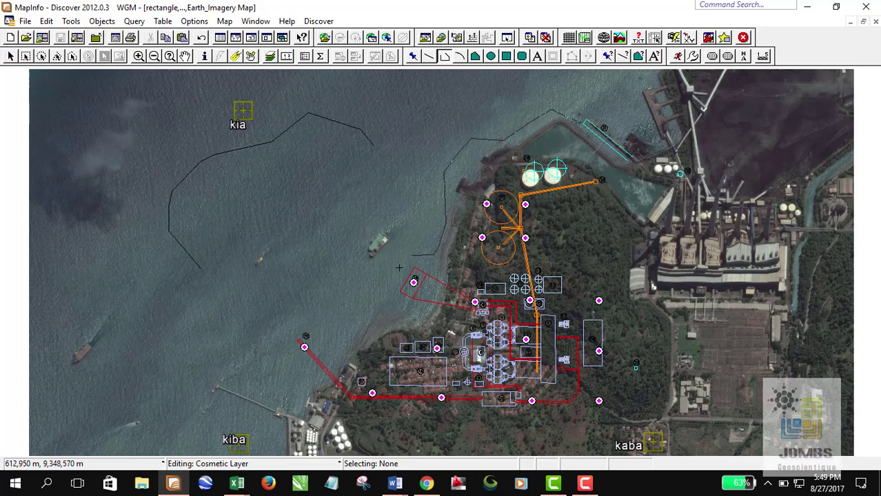
left_click(405, 266)
left_click(388, 284)
left_click(400, 308)
left_click(10, 56)
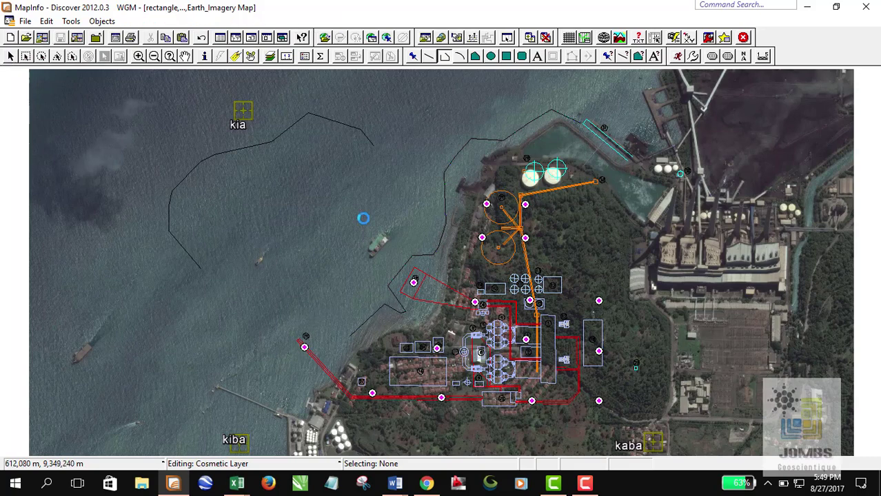
left_click(458, 149)
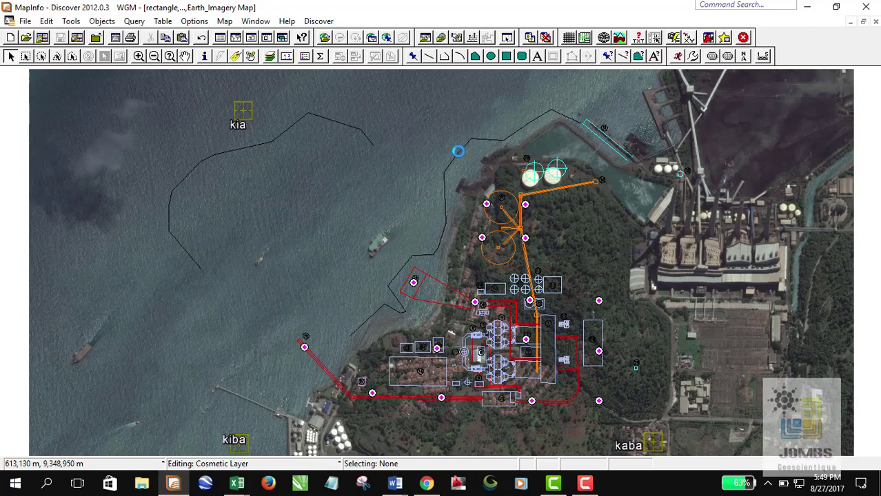
left_click(342, 128, "shift")
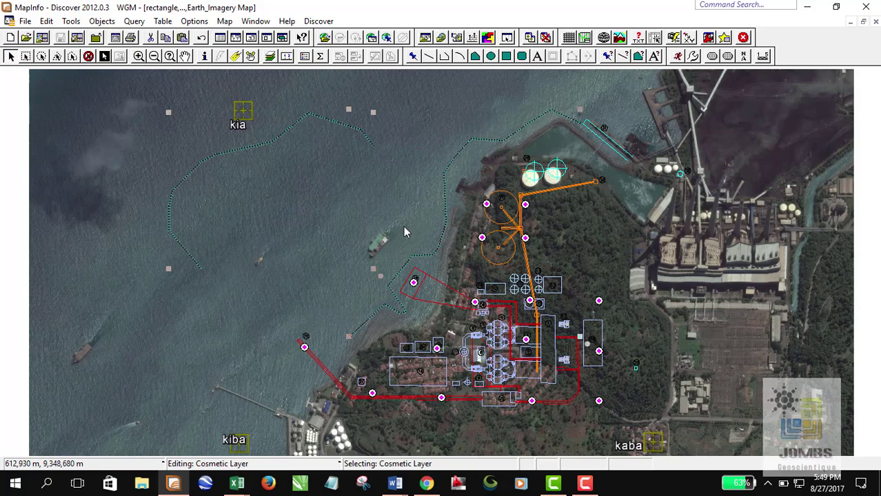
left_click(390, 201)
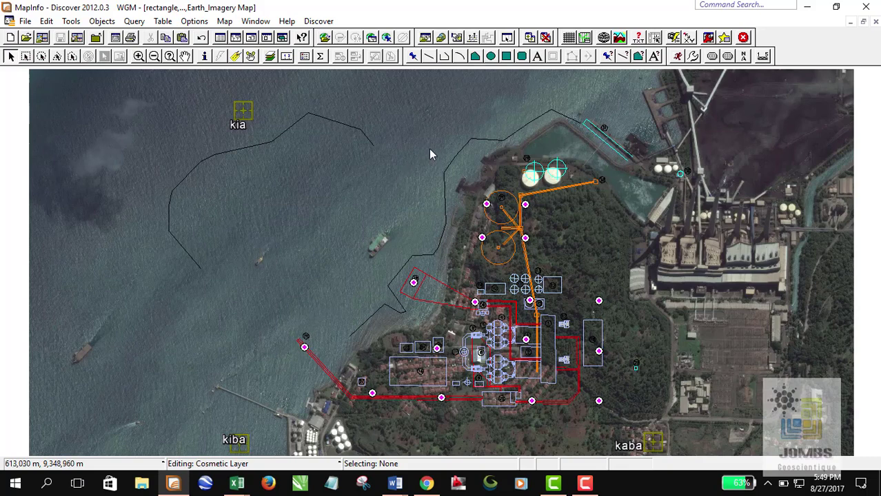
left_click(355, 130)
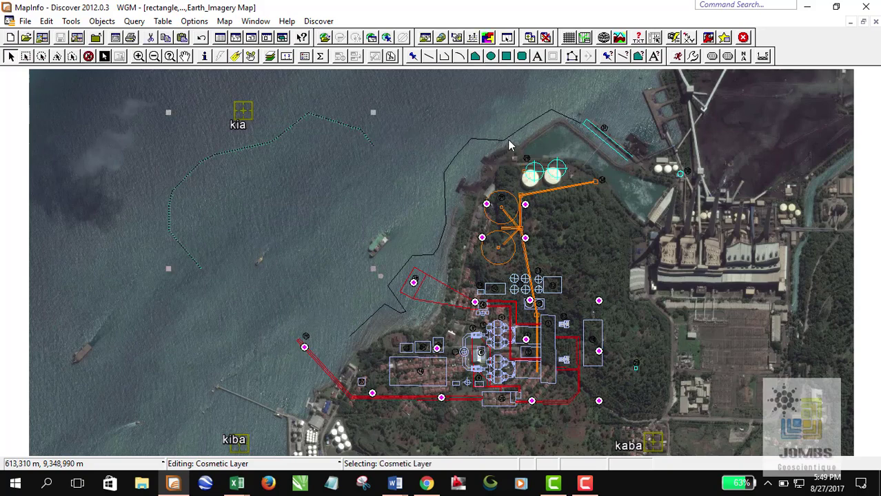
key("Delete")
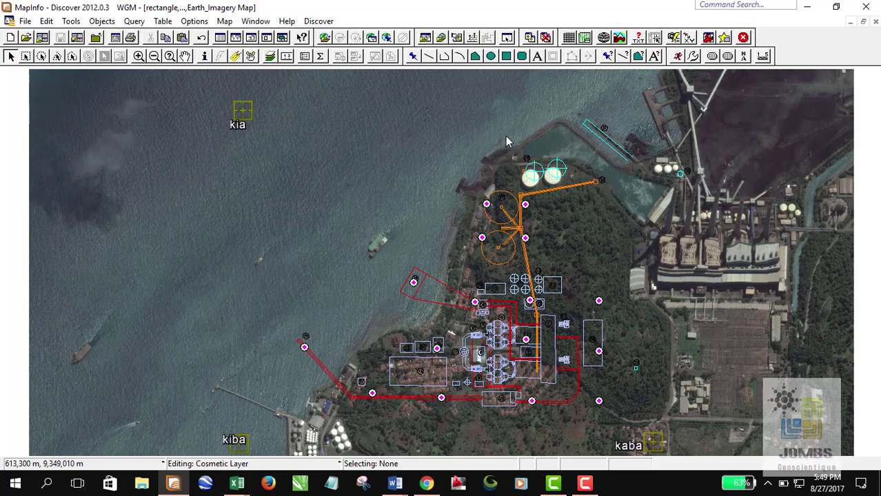
left_click(185, 56)
left_click_drag(362, 173, 341, 176)
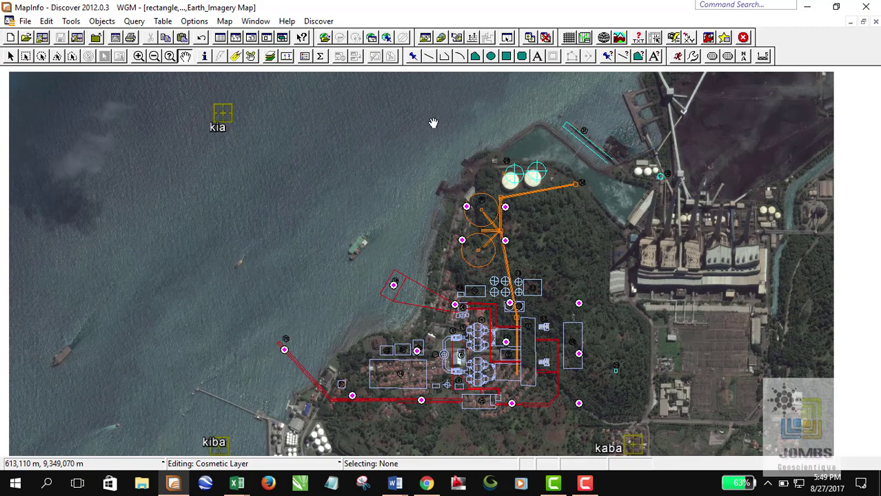
left_click_drag(433, 122, 489, 127)
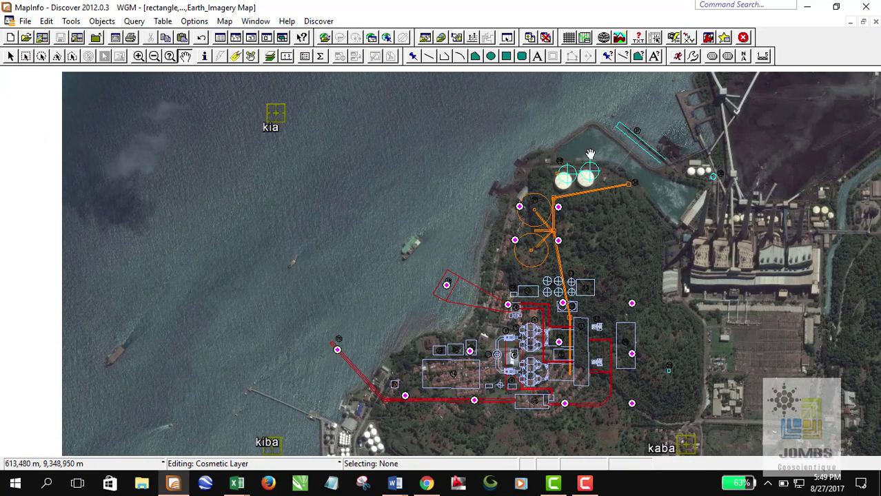
left_click_drag(590, 153, 583, 156)
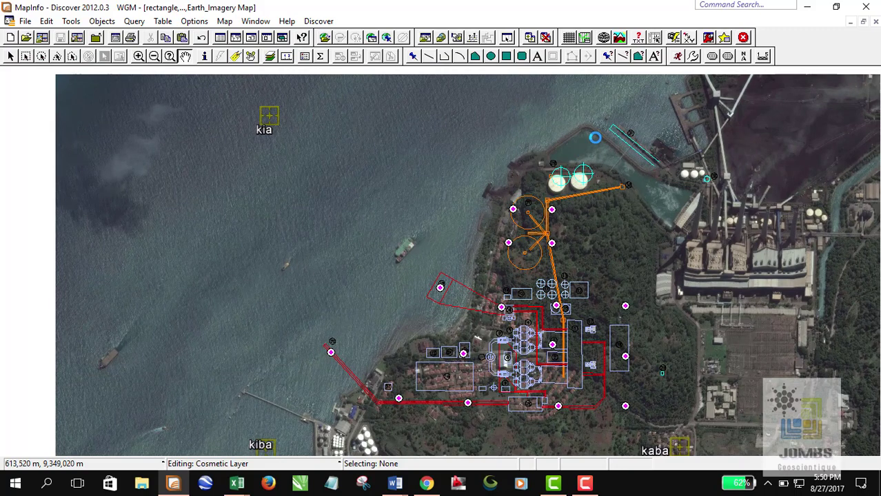
left_click_drag(693, 231, 675, 219)
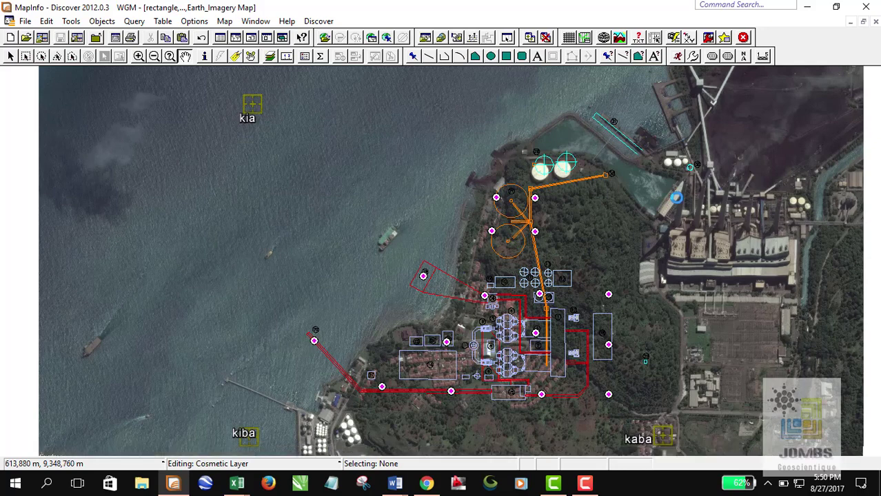
left_click_drag(694, 226, 707, 239)
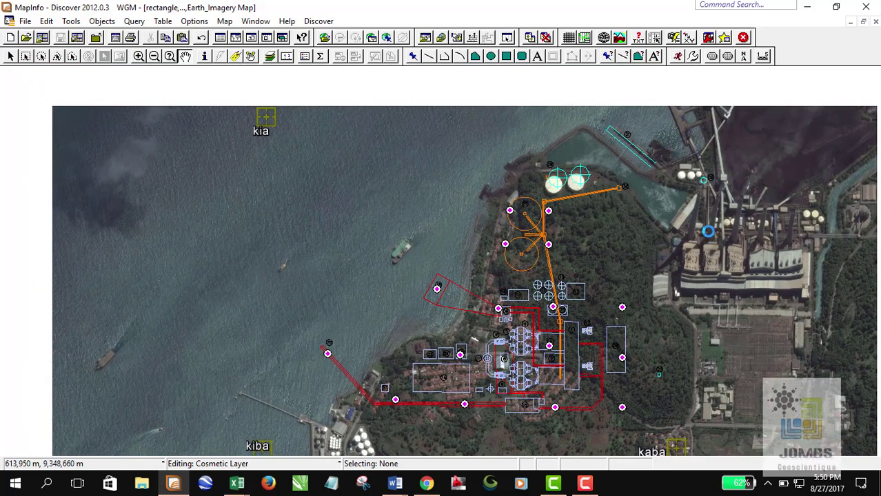
left_click_drag(700, 171, 685, 160)
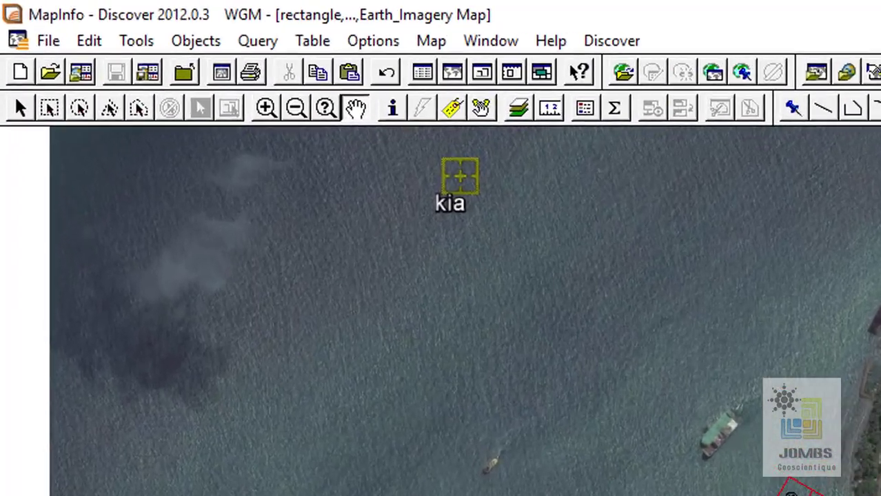
Step: In the Tool Manager, find the ScaleBar tool, set it to load, and close the manager
left_click(144, 44)
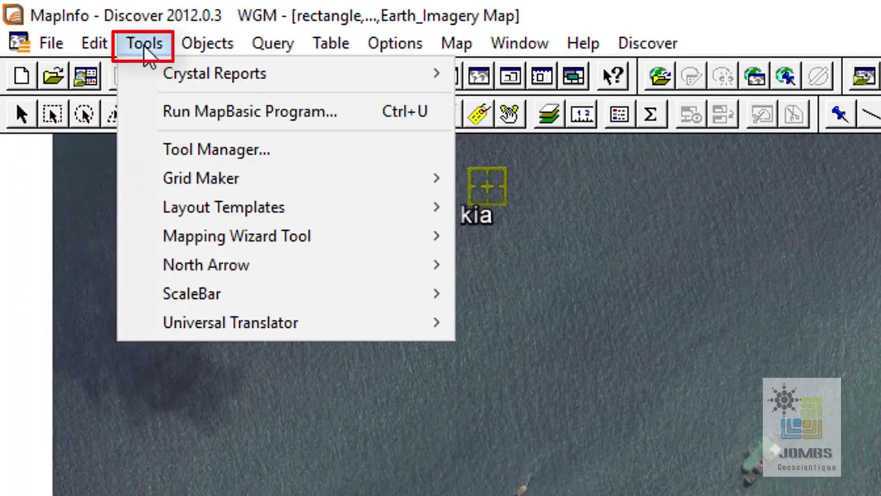
left_click(356, 159)
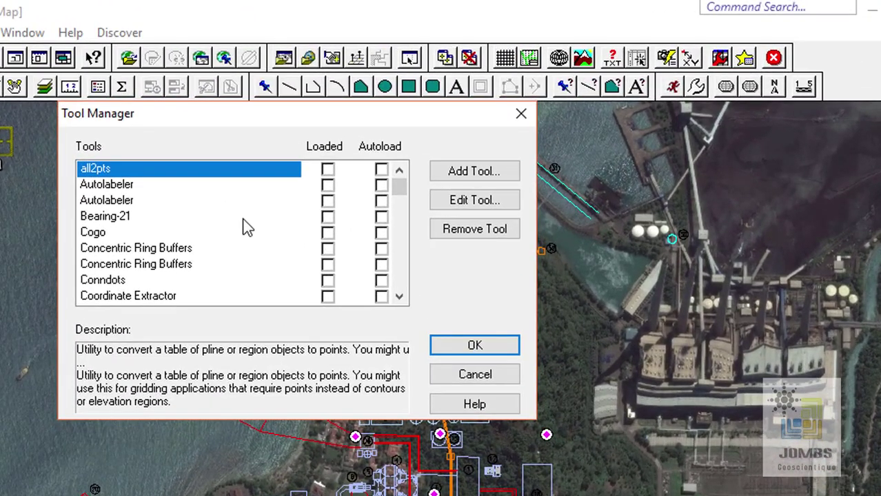
scroll(246, 230, "down", 1)
scroll(247, 213, "down", 5)
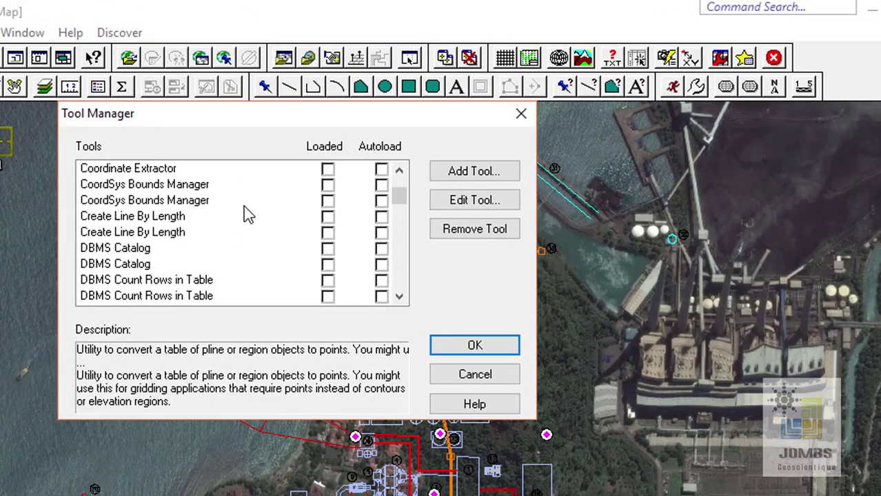
scroll(244, 206, "down", 6)
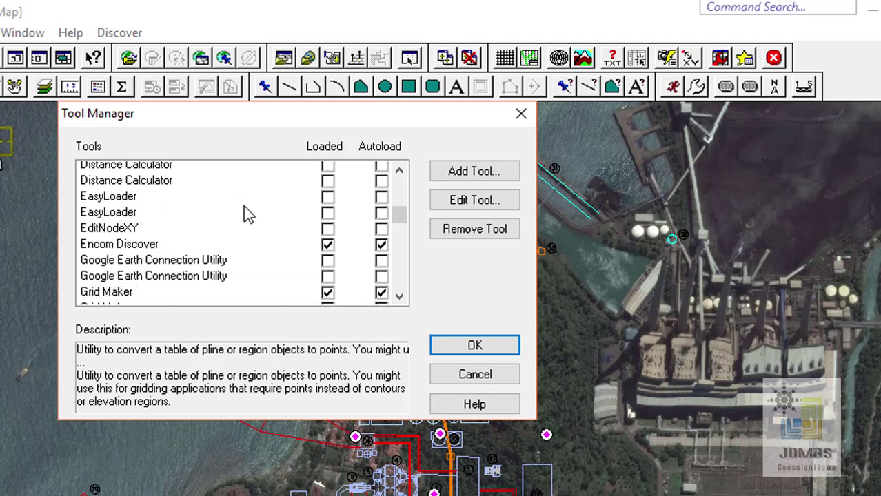
scroll(243, 206, "down", 3)
left_click(228, 255)
scroll(227, 260, "down", 6)
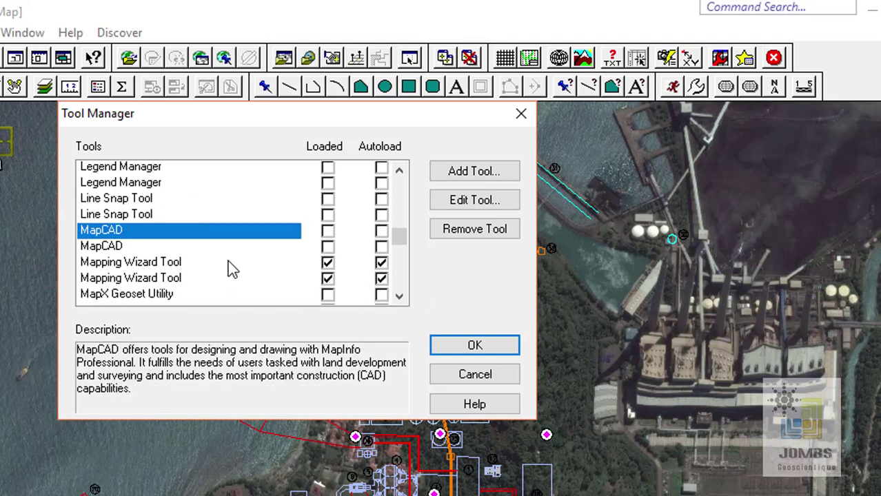
scroll(227, 260, "down", 2)
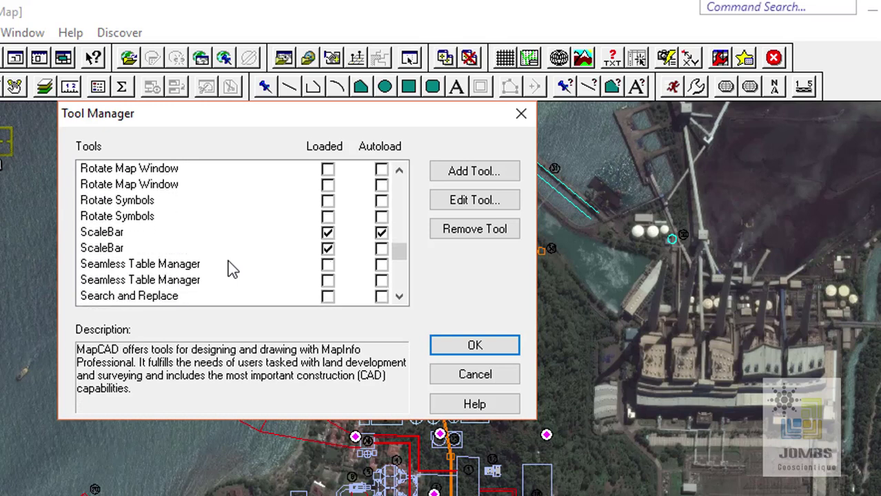
left_click(201, 234)
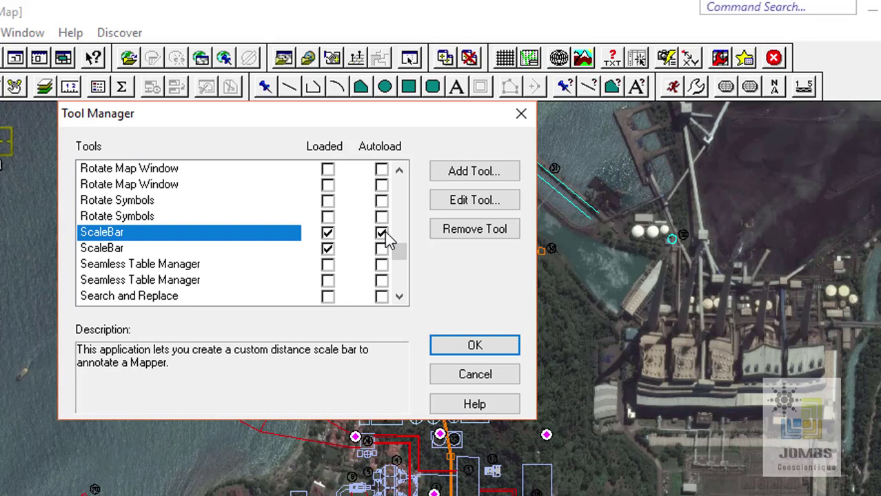
left_click(328, 247)
left_click(450, 372)
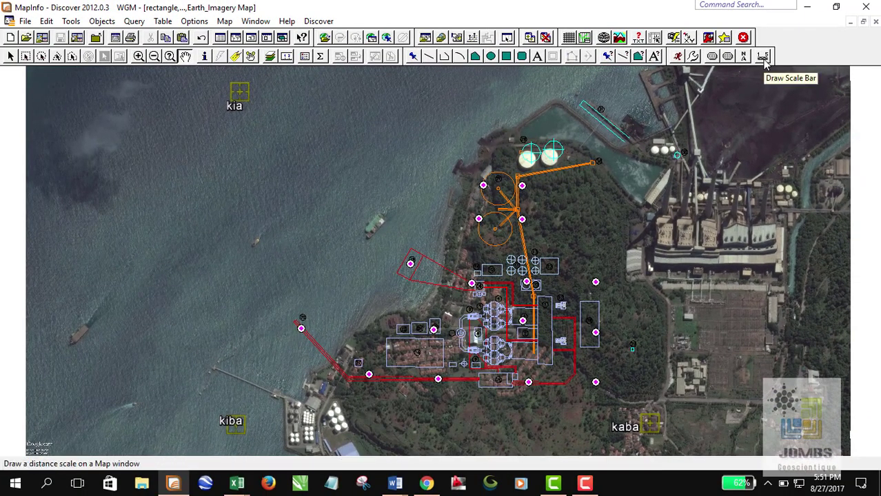
Step: Place a scale bar on the map with units in metres and width 1000
left_click(763, 58)
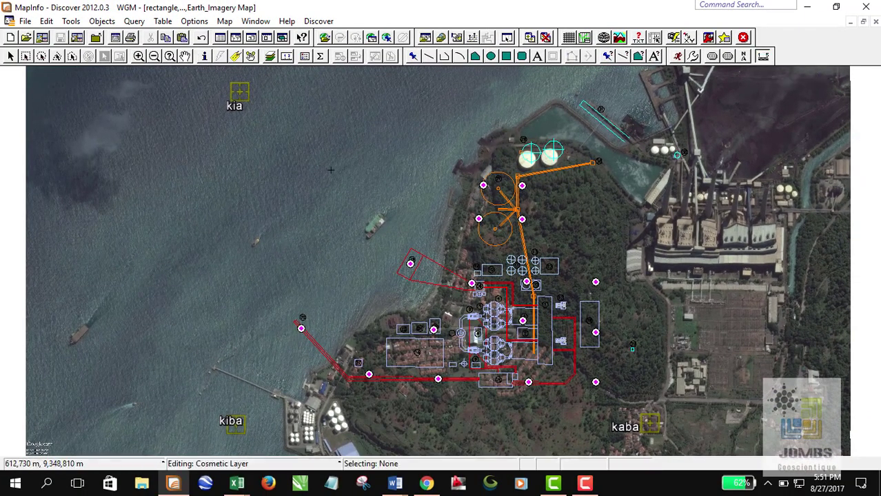
left_click(271, 147)
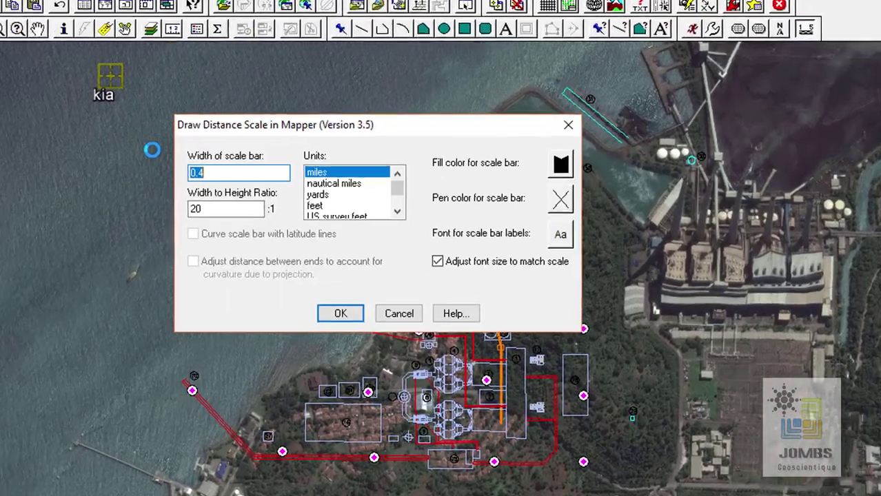
left_click_drag(369, 197, 373, 207)
left_click(283, 177)
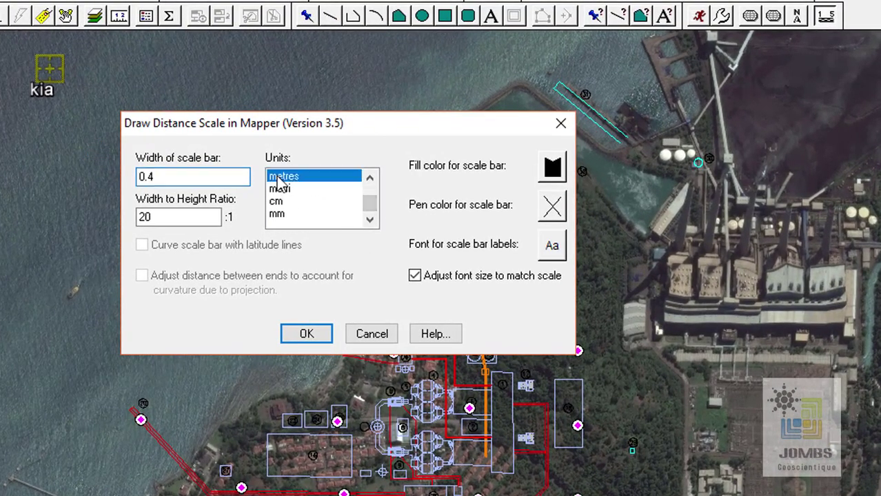
key("shift+Tab")
type("700")
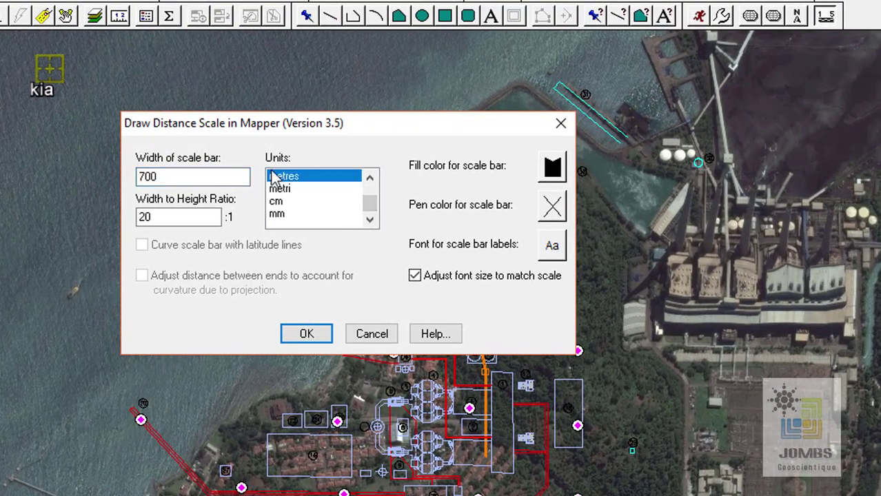
double_click(160, 177)
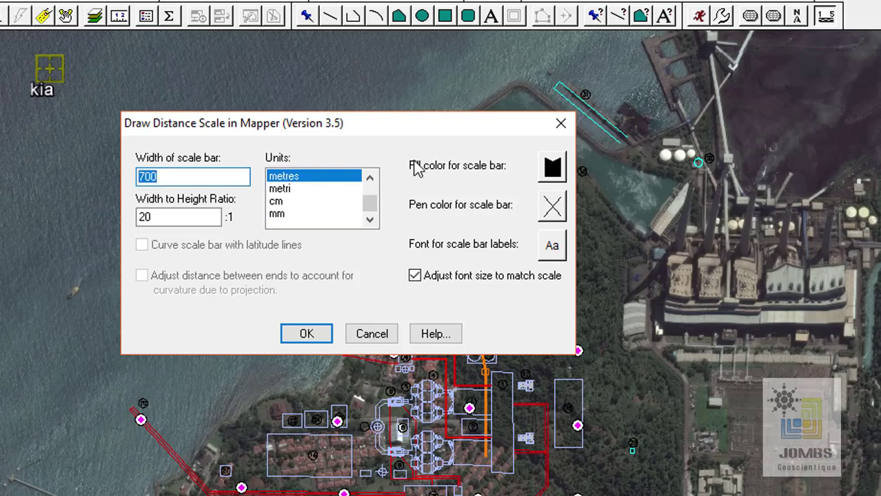
type("1000")
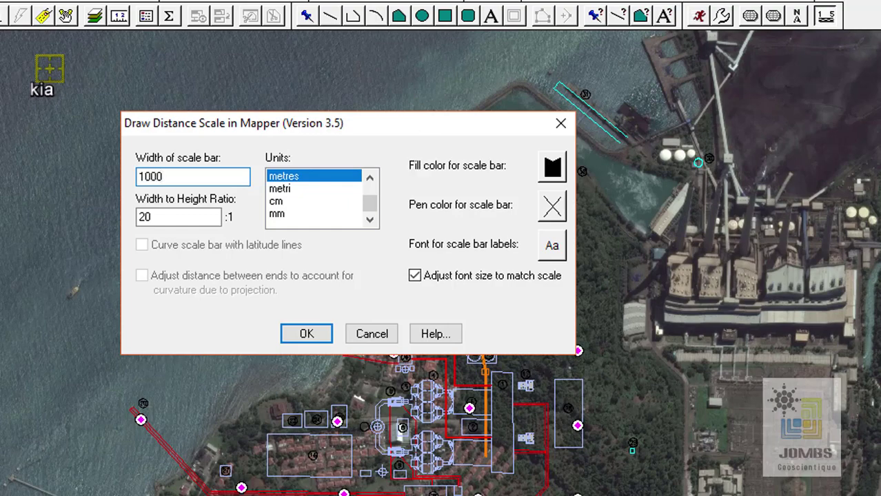
left_click(306, 335)
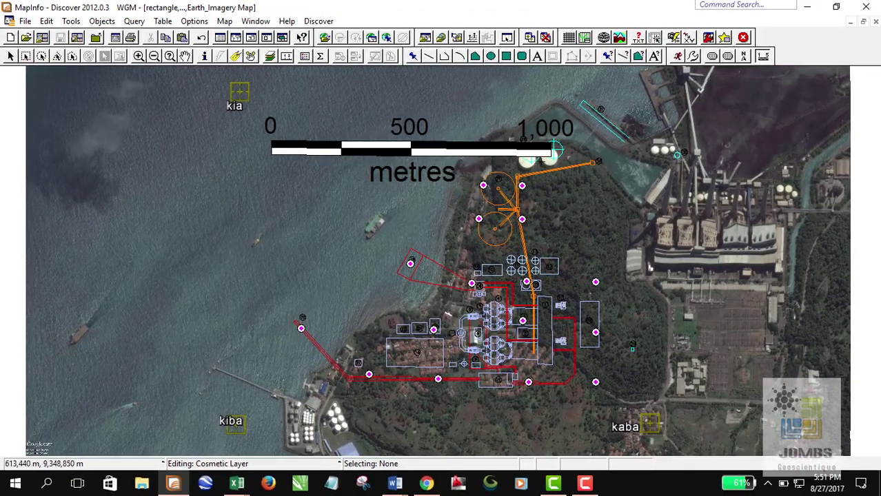
Step: Select the 500–1,000 scale bar segment, zoom in to inspect it, then deselect it
left_click(10, 56)
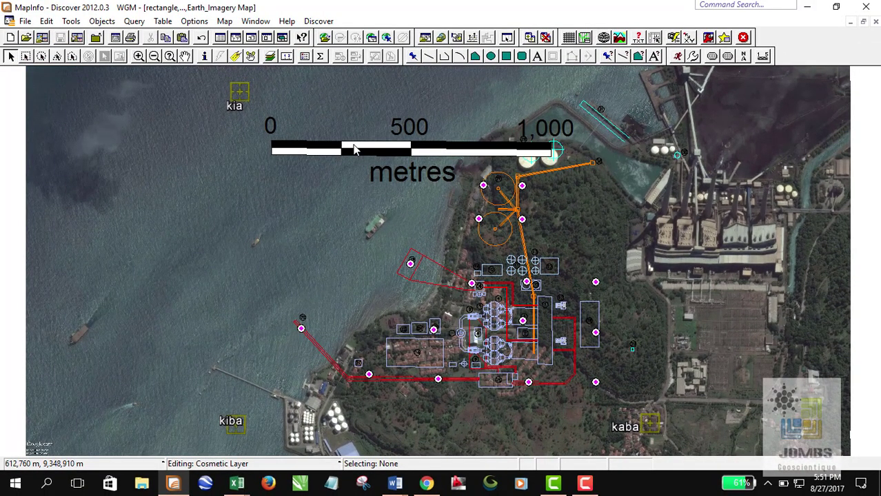
left_click(354, 148)
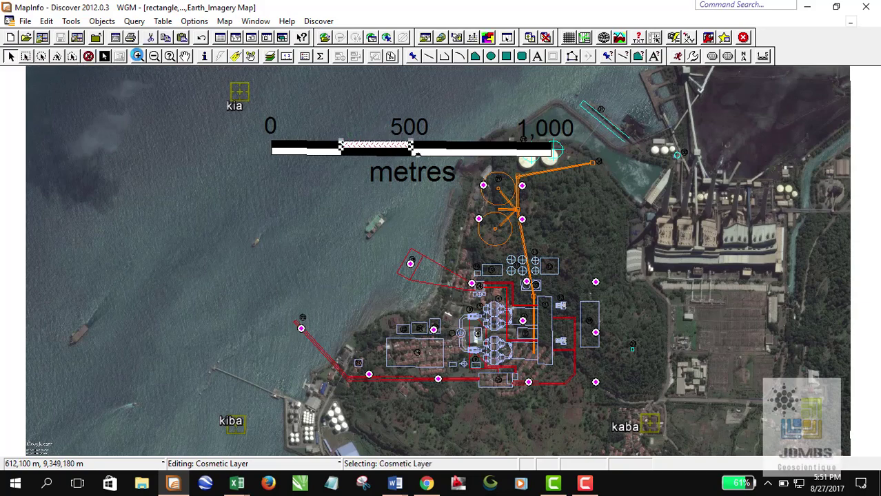
left_click(139, 56)
left_click(444, 185)
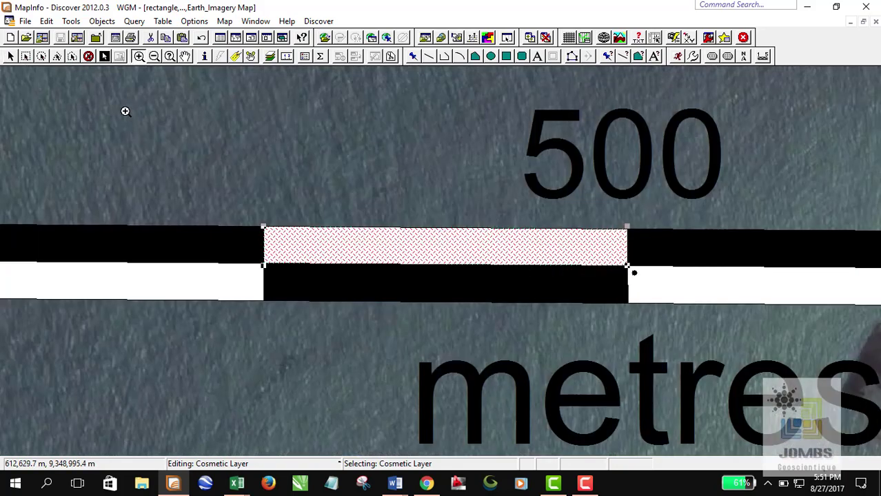
left_click(10, 56)
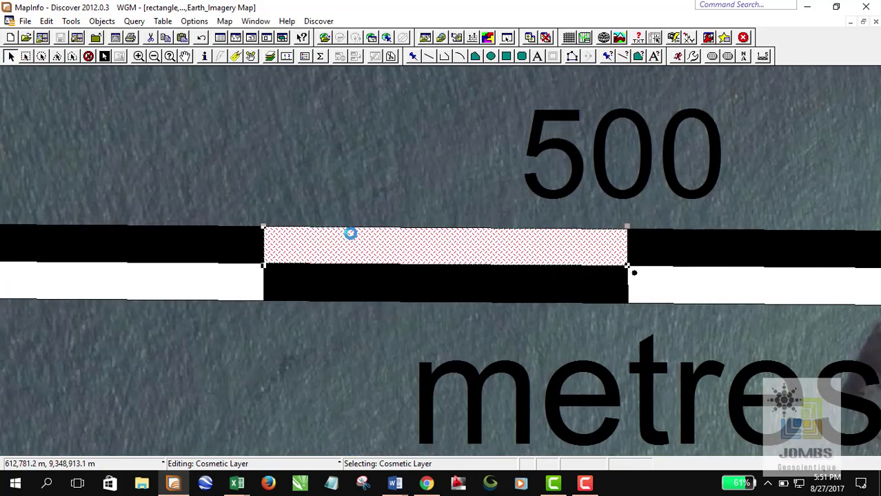
scroll(386, 224, "down", 1)
scroll(495, 169, "down", 1)
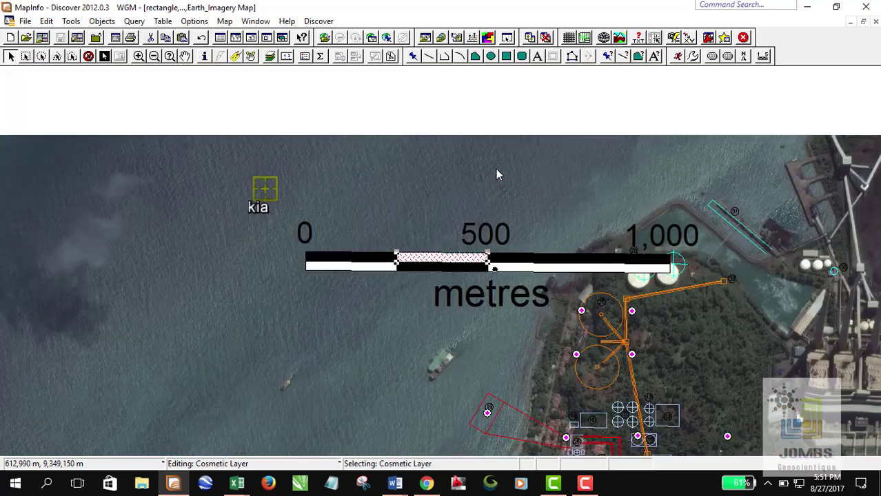
left_click(524, 205)
Step: Switch to panning and open the map's Layer Control
left_click(185, 57)
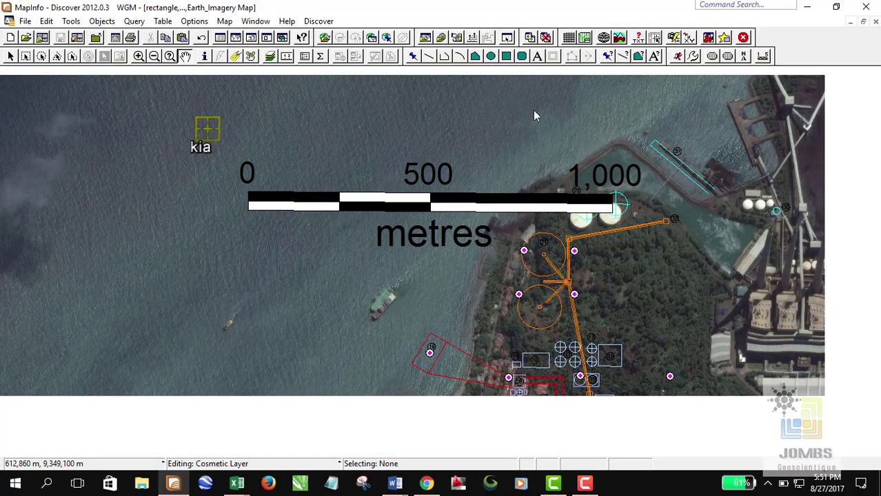
right_click(532, 112)
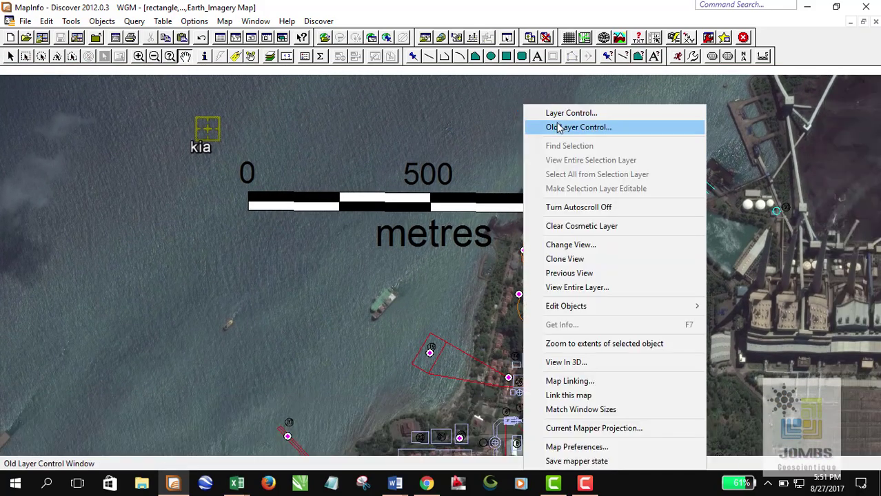
left_click(557, 125)
Step: Turn off editing for both the rectangle layer and the Cosmetic Layer
left_click_drag(508, 86, 750, 77)
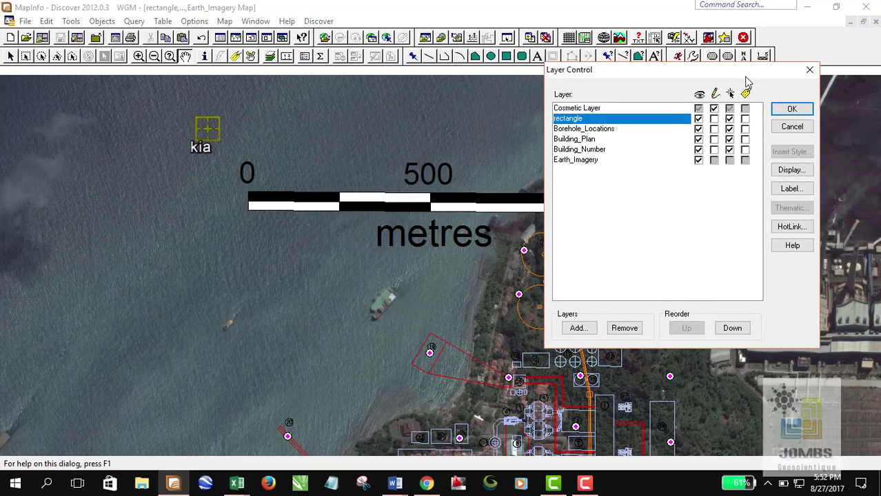
left_click(714, 109)
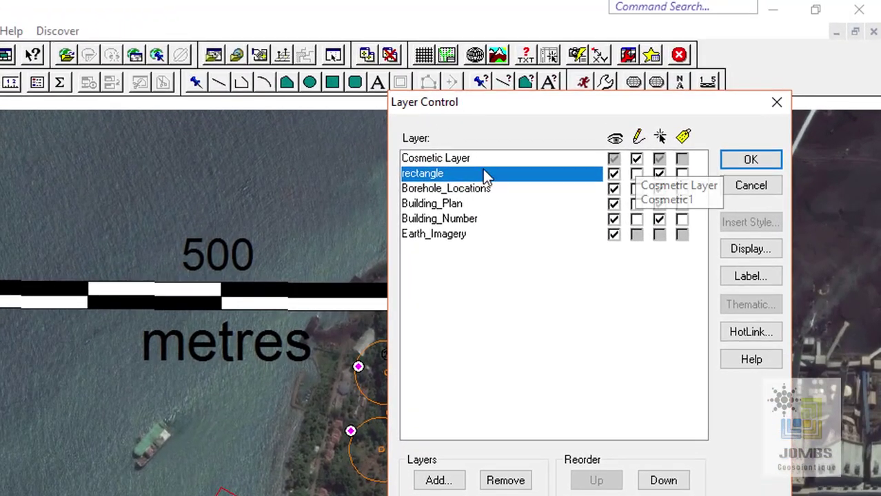
left_click(608, 111)
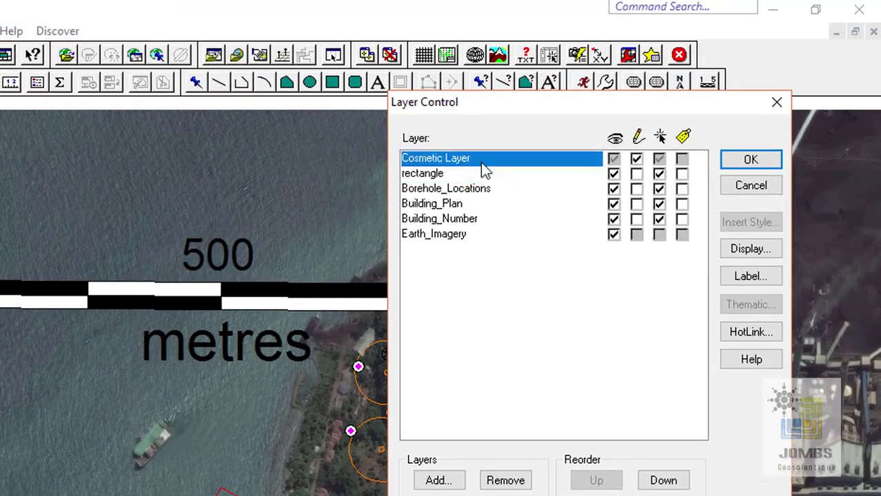
left_click(636, 159)
left_click(750, 159)
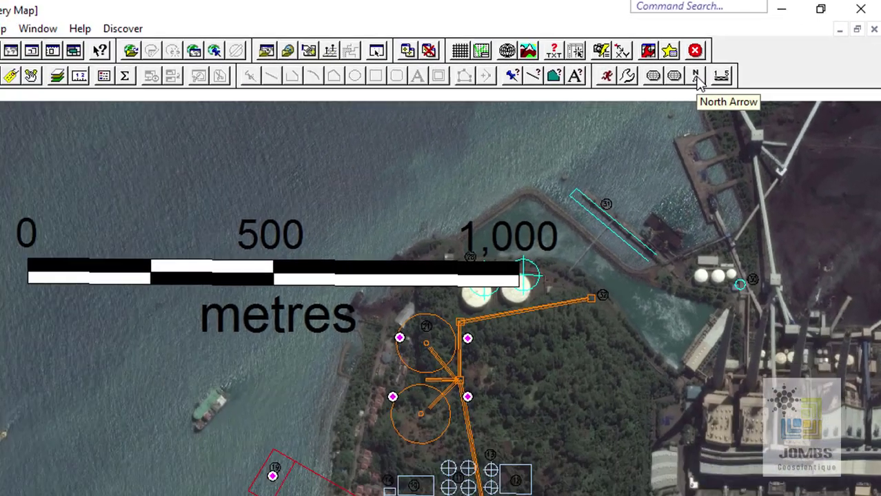
Step: Place a style 16 north arrow at 15% size over the sea on the map's left
left_click(635, 103)
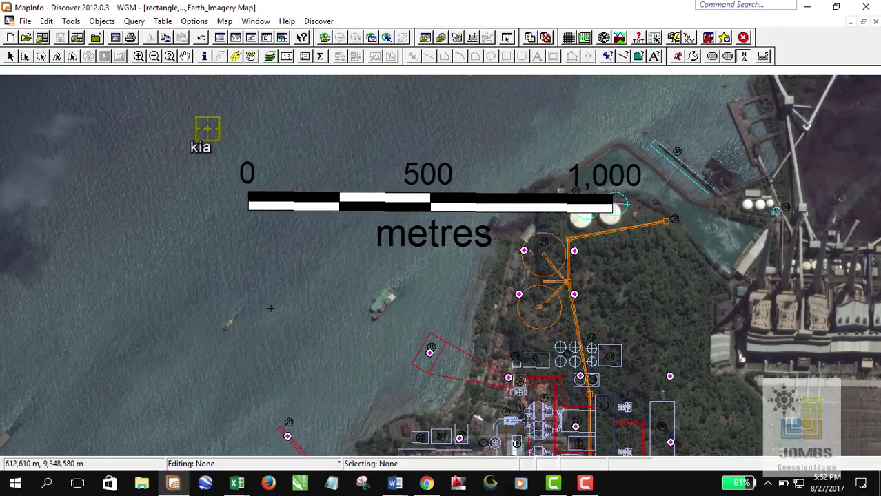
left_click(147, 294)
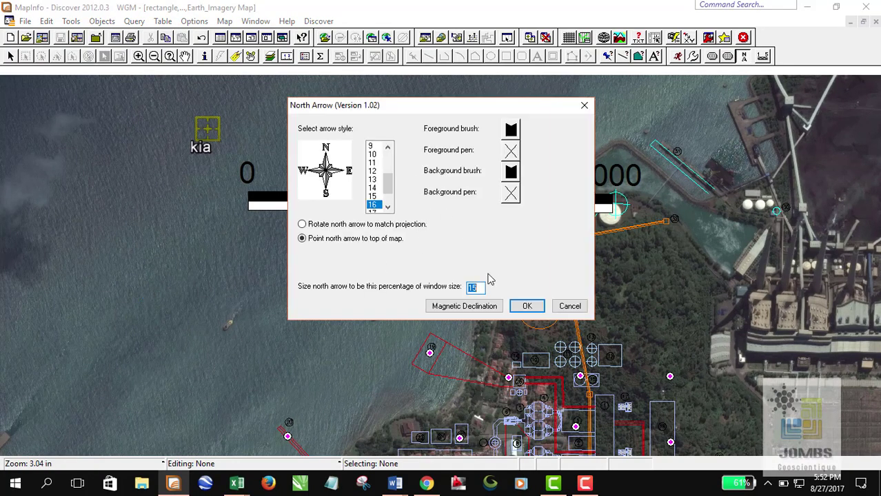
left_click_drag(426, 104, 463, 83)
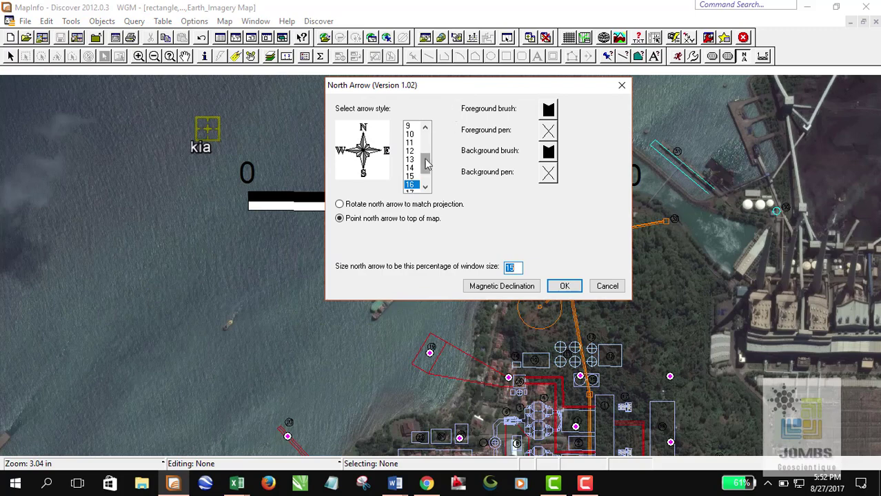
left_click_drag(428, 174, 428, 178)
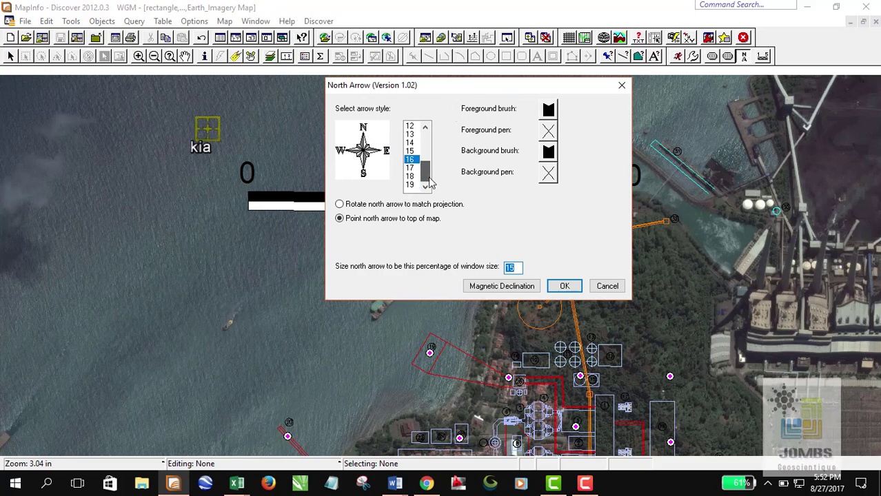
left_click(409, 151)
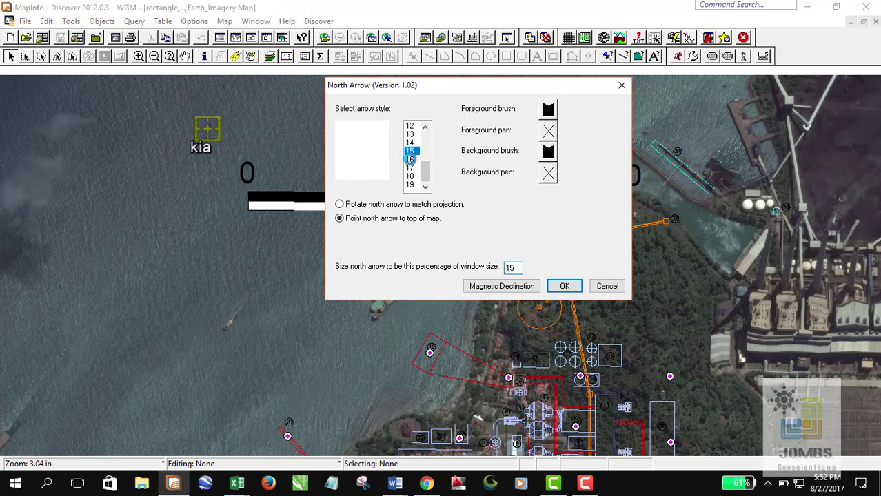
left_click(411, 160)
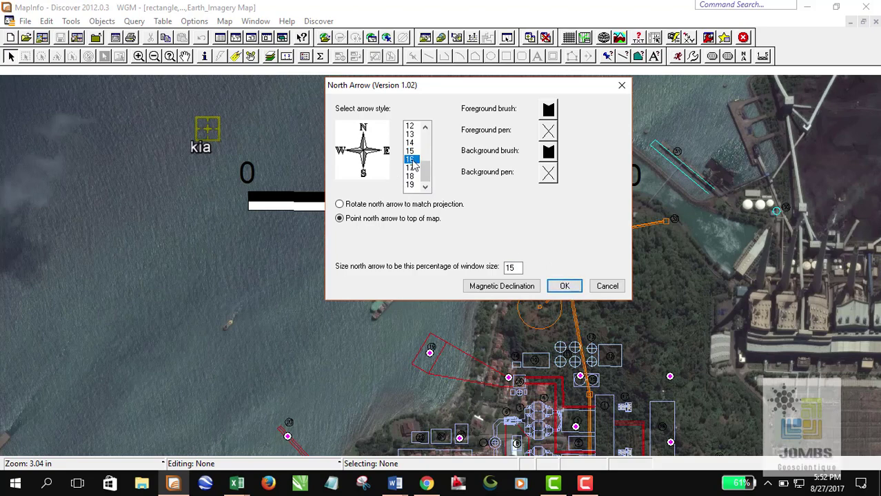
left_click(569, 287)
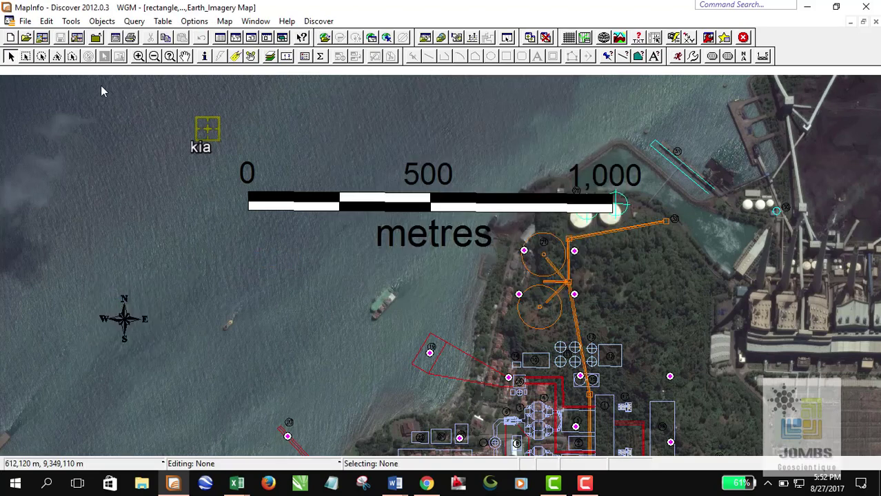
Step: Pan the map up and to the right and select the north arrow
left_click(185, 56)
left_click_drag(169, 316, 247, 237)
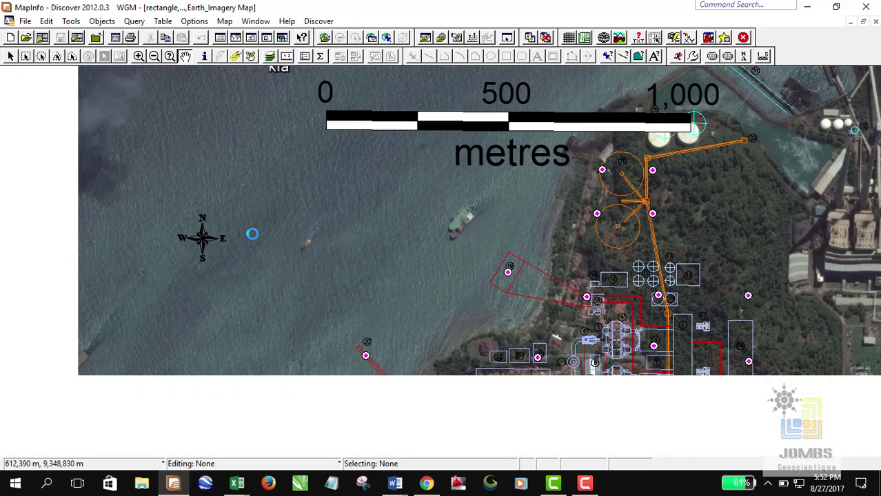
left_click(10, 56)
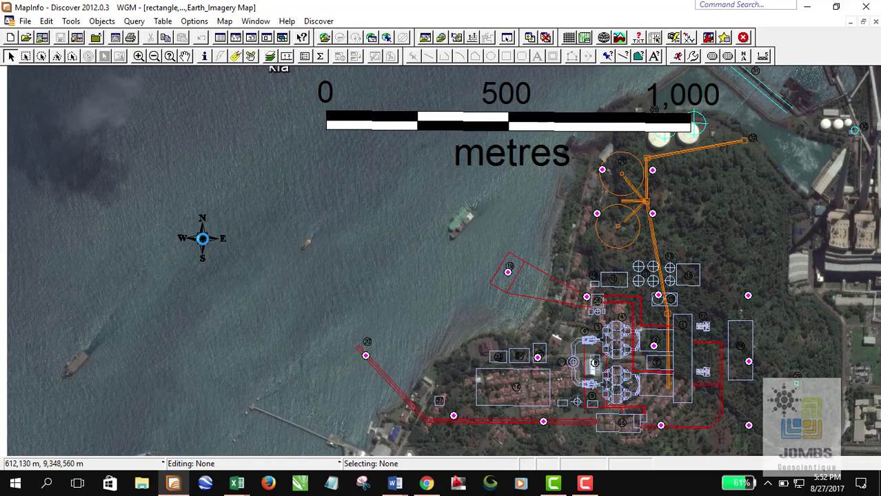
left_click(202, 238)
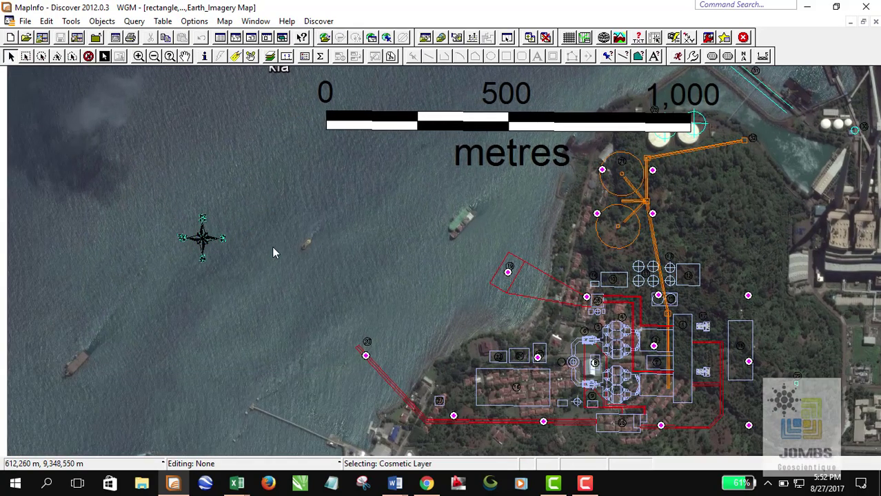
Step: Open Layer Control, move it off the scale bar, then close it unchanged
right_click(312, 174)
left_click(422, 127)
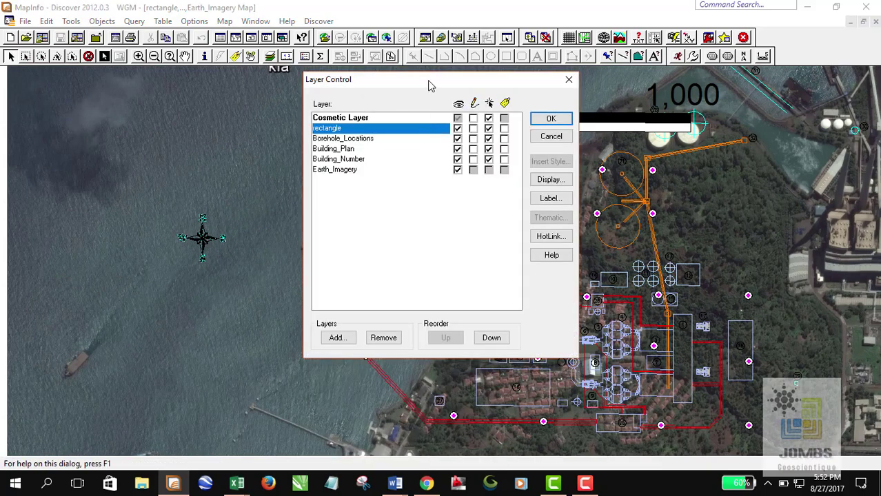
left_click_drag(430, 86, 475, 86)
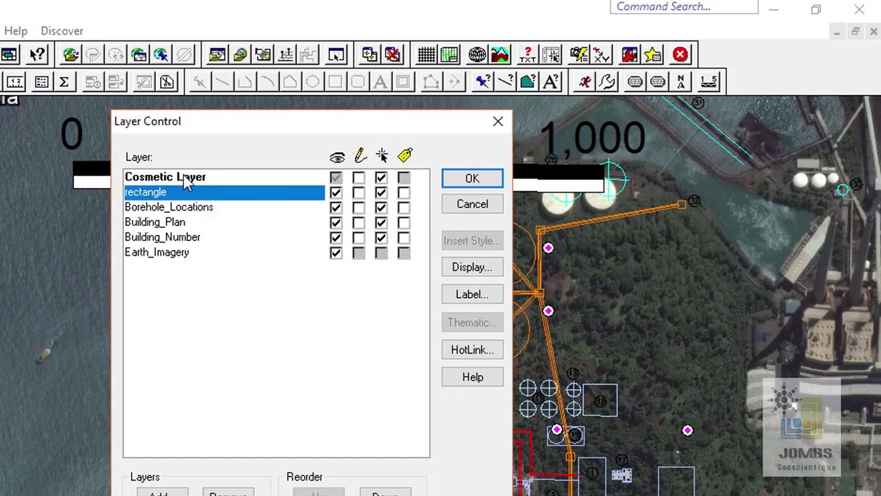
left_click(228, 209)
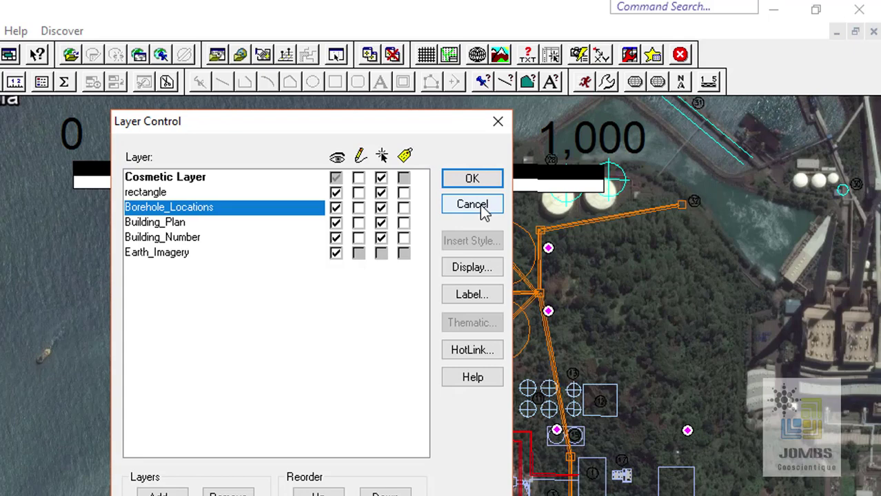
left_click_drag(349, 135, 244, 266)
left_click_drag(248, 272, 389, 277)
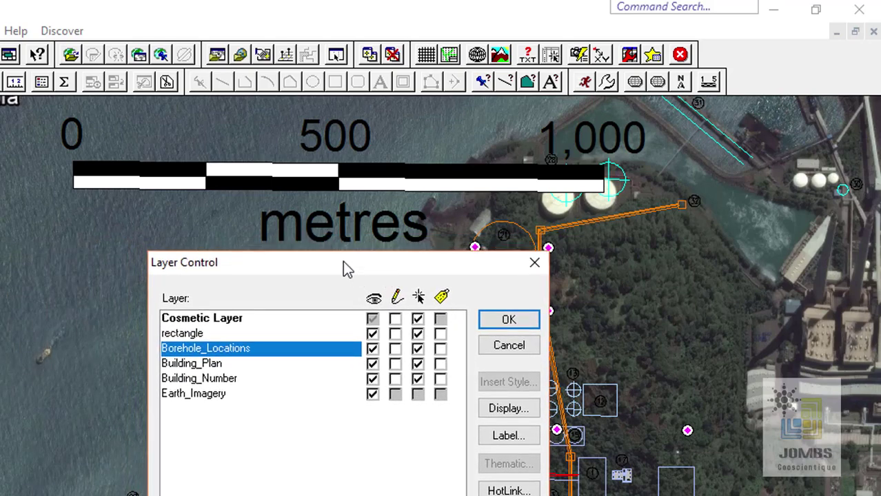
left_click(492, 348)
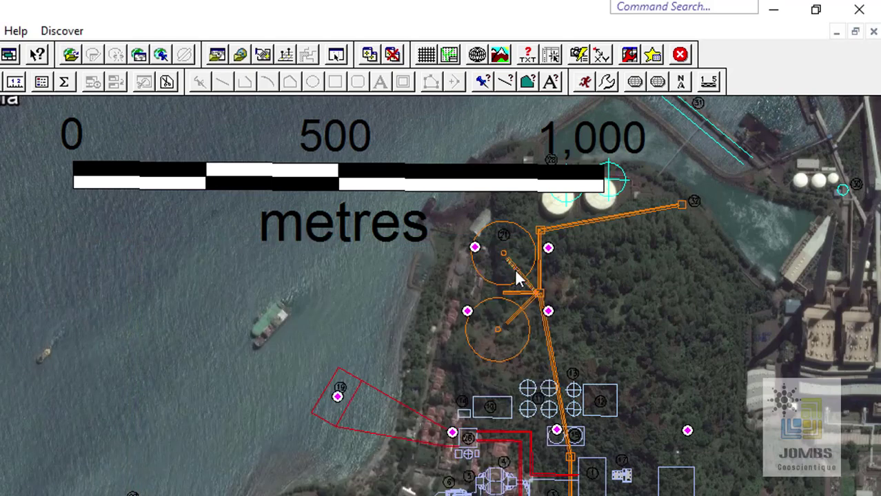
right_click(301, 269)
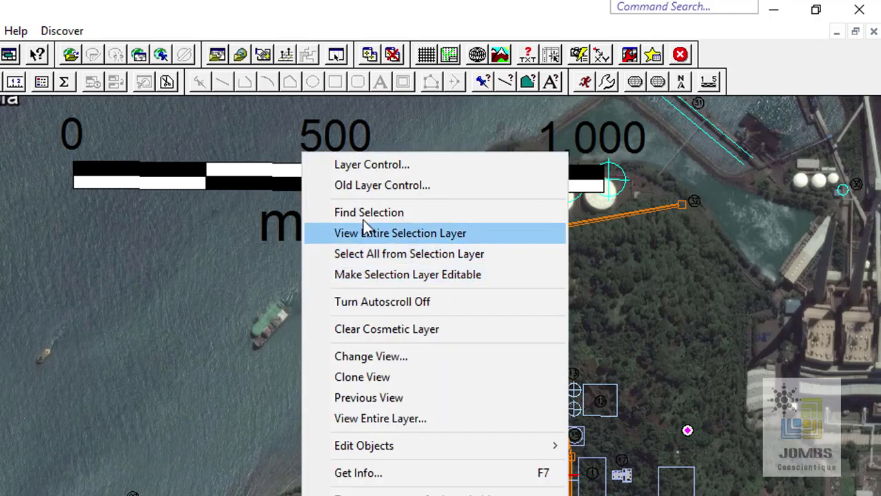
left_click(373, 186)
left_click_drag(256, 114, 202, 110)
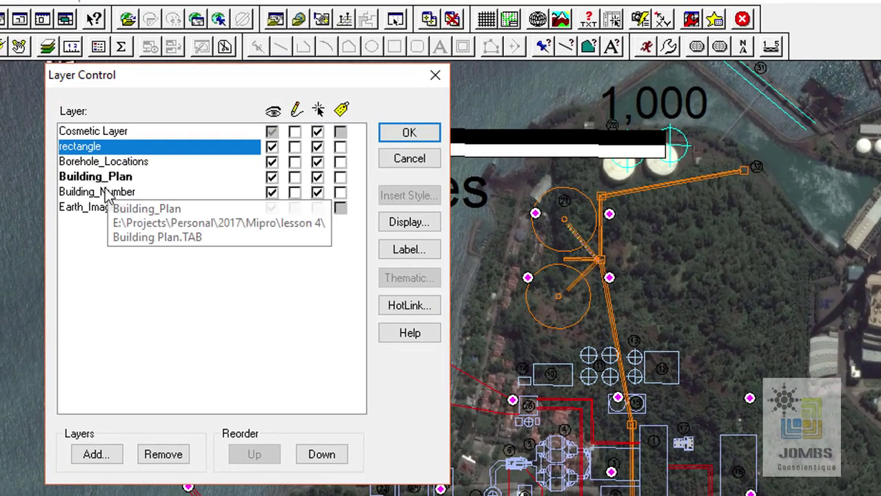
left_click(103, 192)
left_click(100, 147)
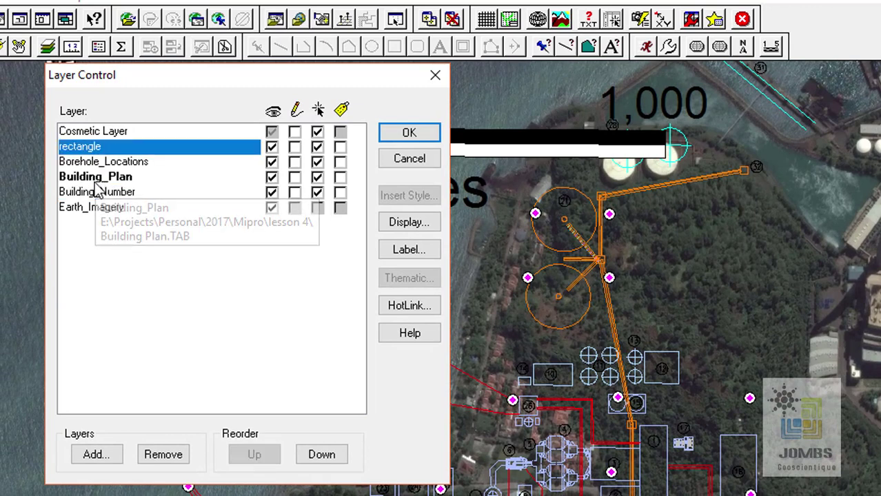
left_click(131, 179)
left_click(118, 194)
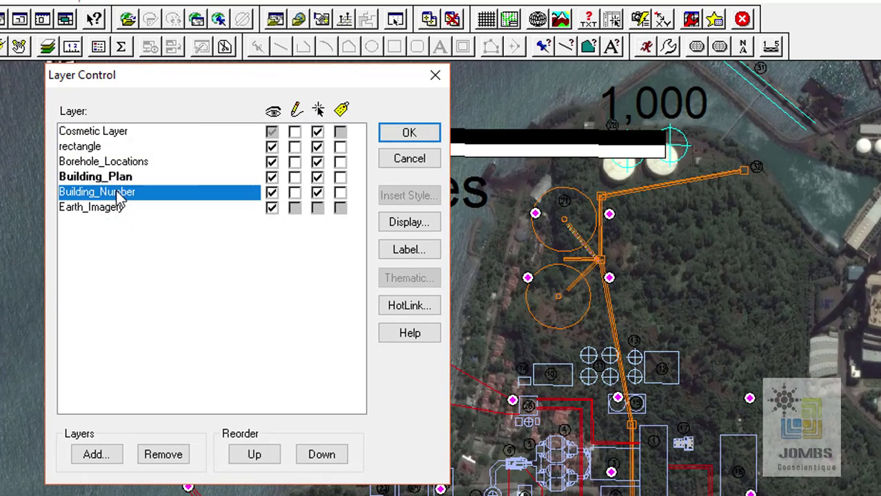
left_click(108, 210)
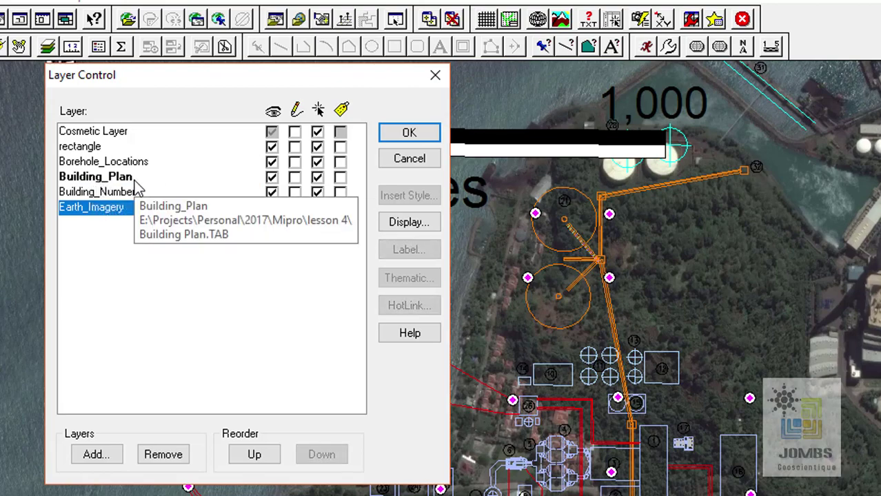
left_click(413, 160)
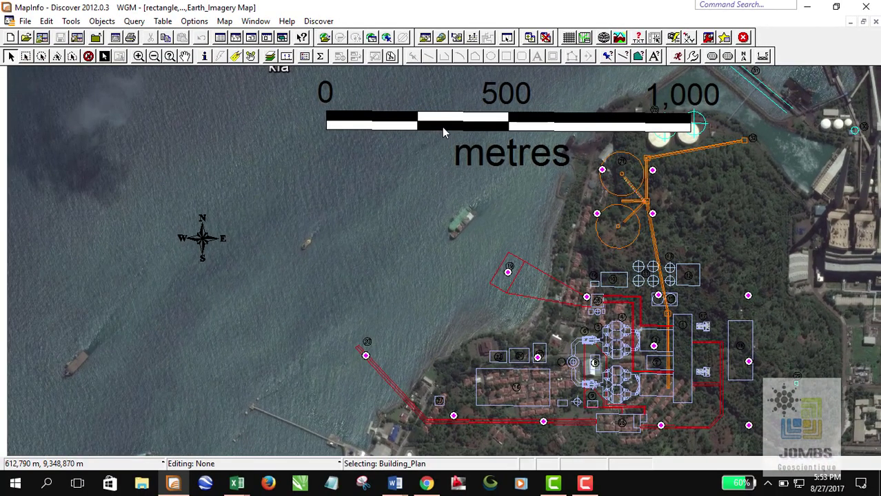
Step: Clear the Cosmetic Layer, discarding the scale bar and north arrow
left_click(427, 129)
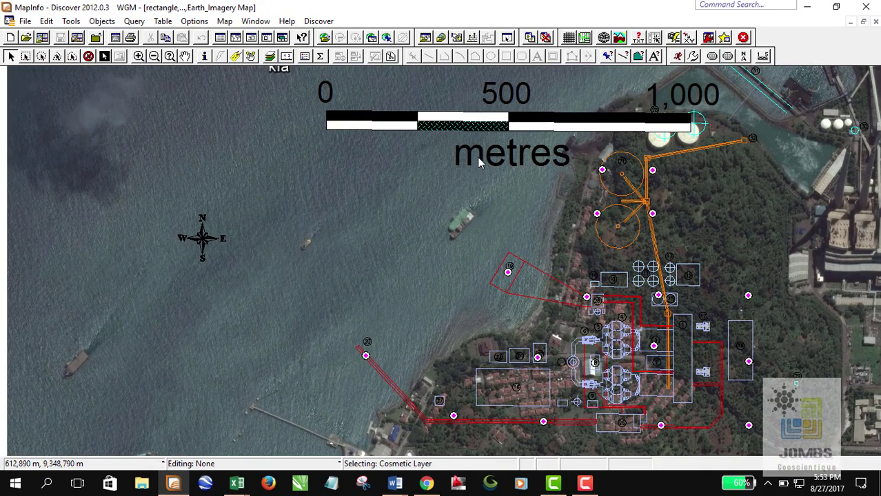
scroll(480, 161, "down", 2)
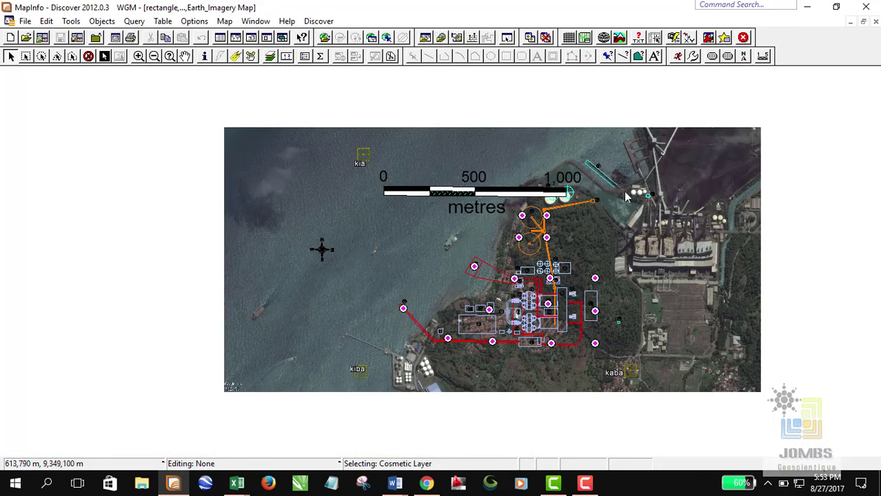
right_click(549, 141)
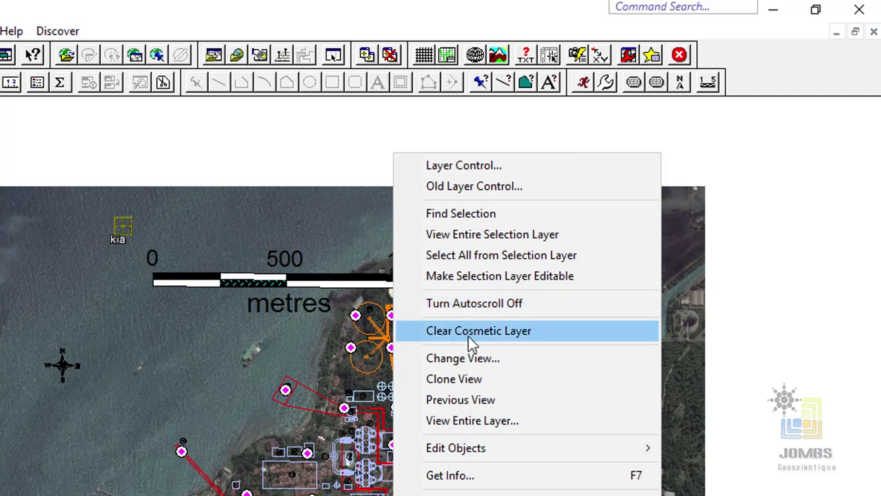
left_click(541, 329)
left_click(192, 379)
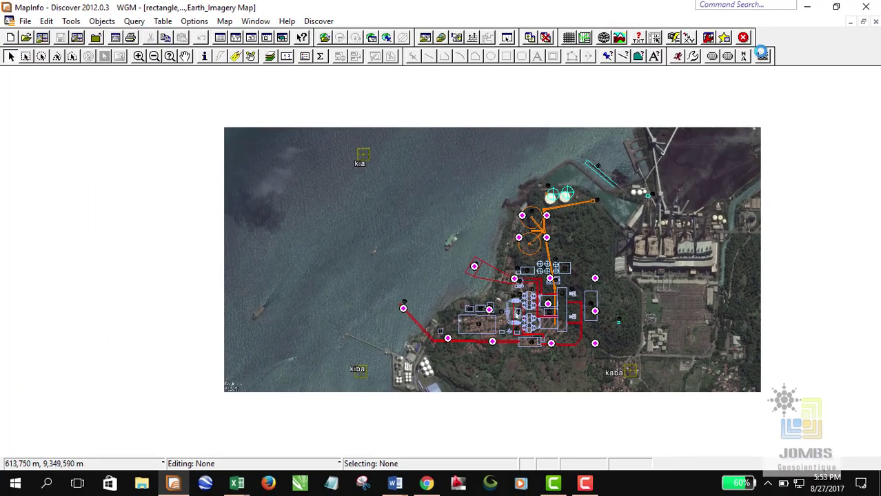
Step: Draw a 1,000 metre distance scale bar with ratio 20 on the map beside the site
left_click(762, 56)
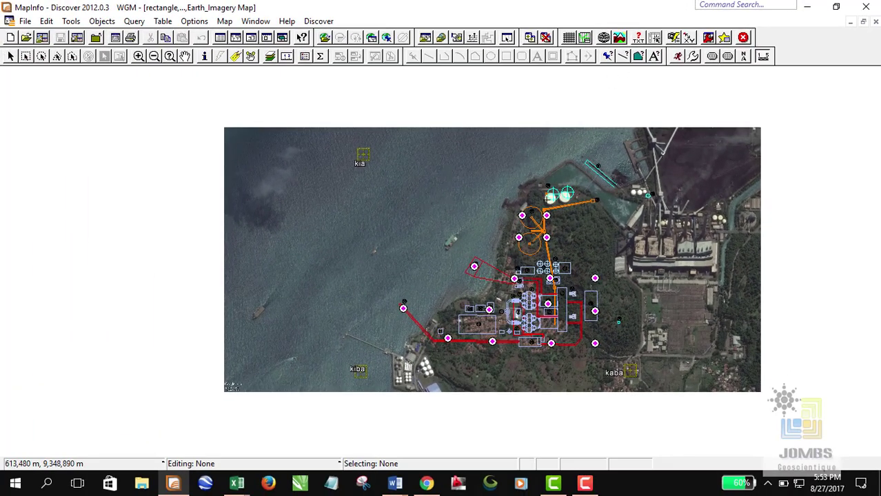
left_click(394, 196)
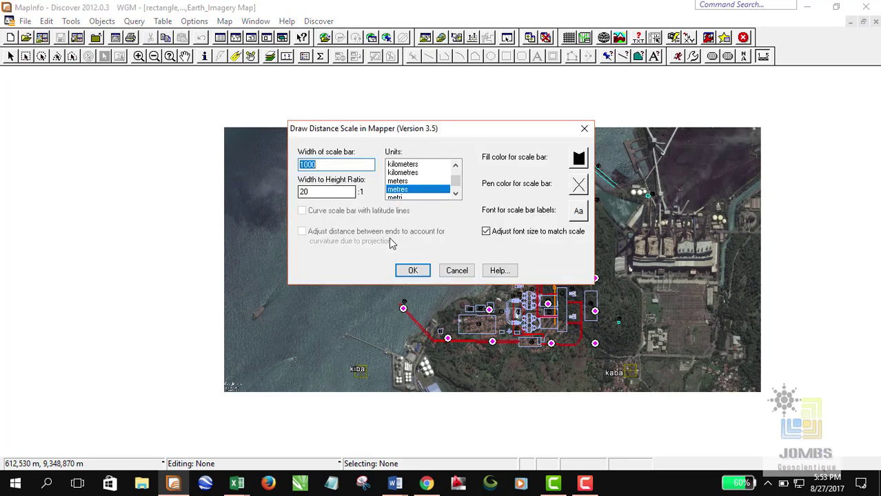
left_click(412, 270)
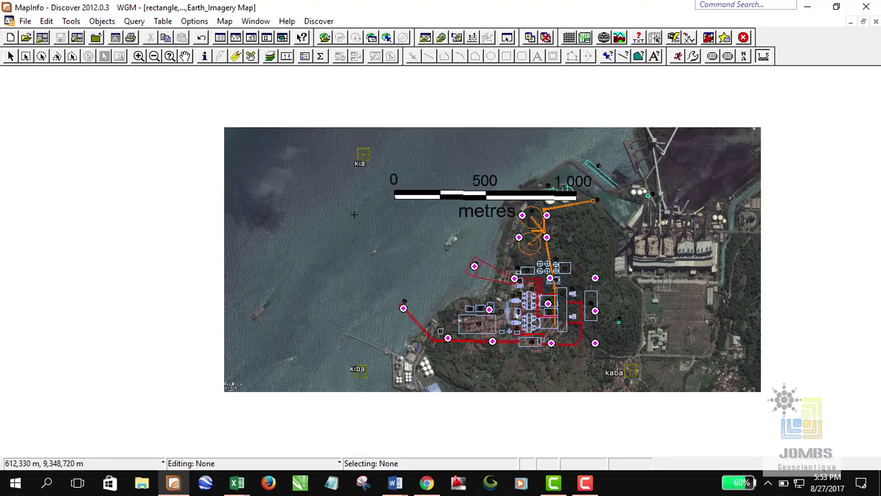
Step: Make the Cosmetic Layer editable in Layer Control
right_click(311, 144)
left_click(352, 127)
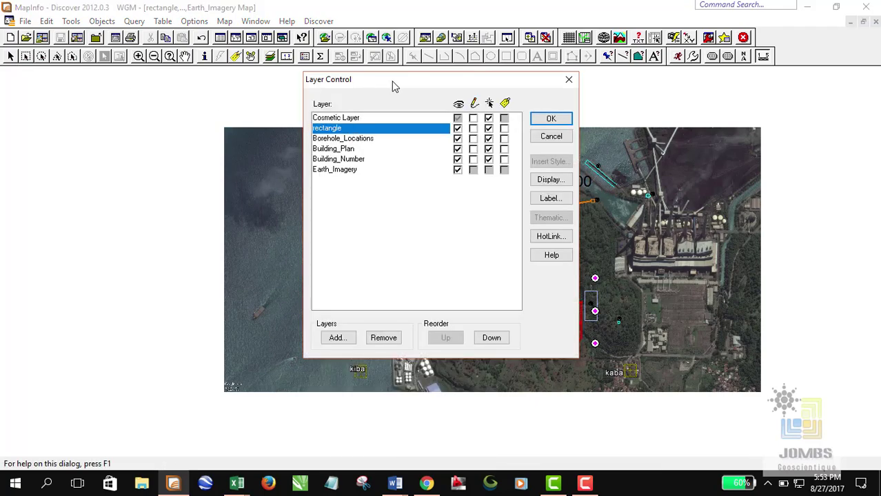
left_click_drag(391, 80, 194, 95)
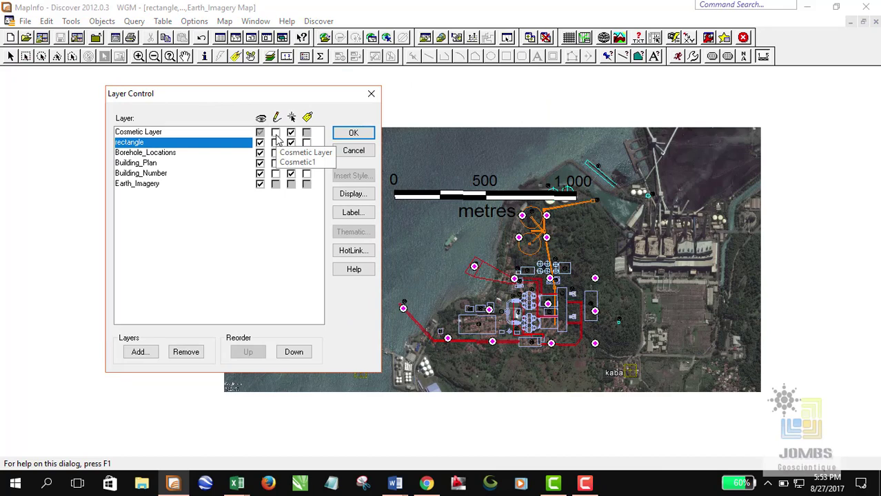
left_click(275, 134)
left_click(347, 133)
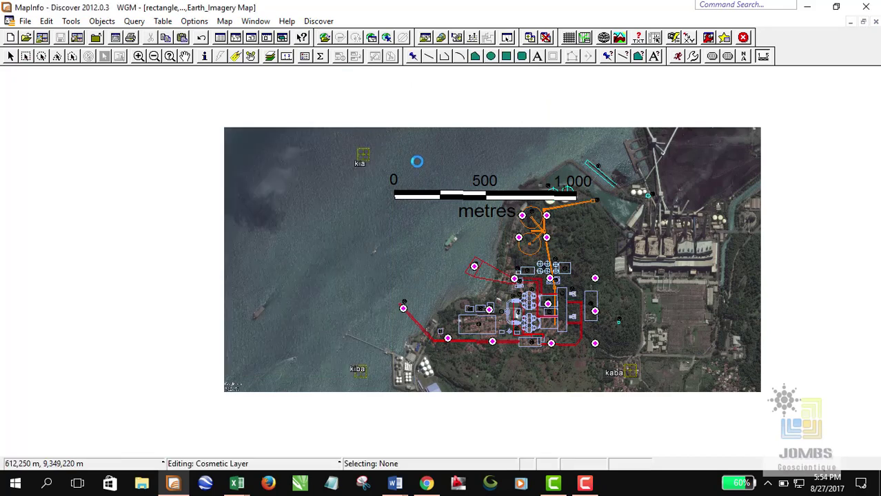
Step: Box-select the scale bar's 0 label and first segment, then deselect the pieces
left_click(26, 57)
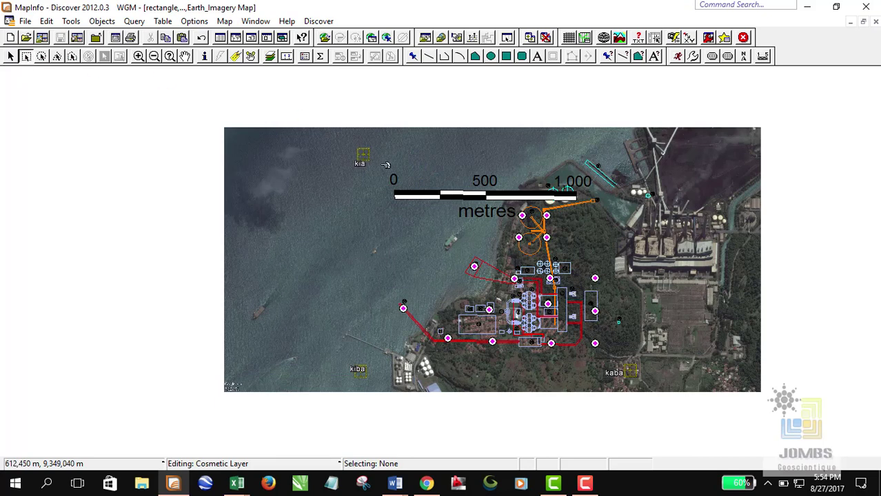
left_click_drag(384, 168, 445, 211)
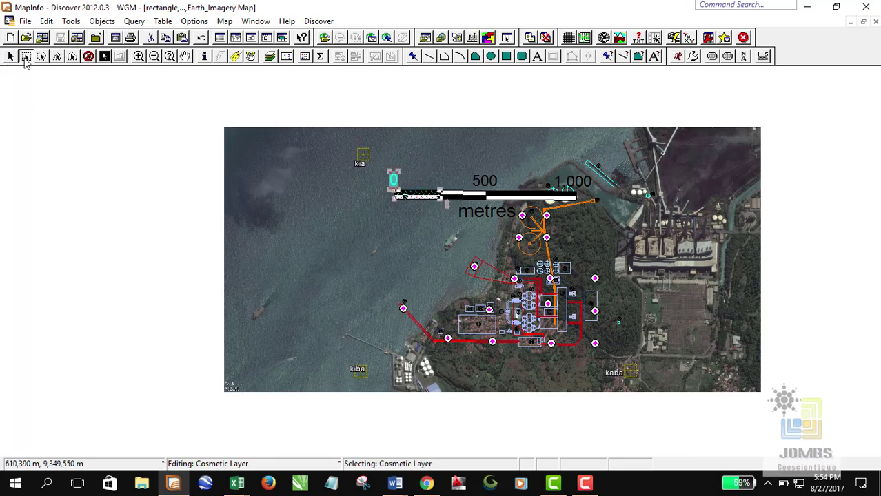
left_click(10, 56)
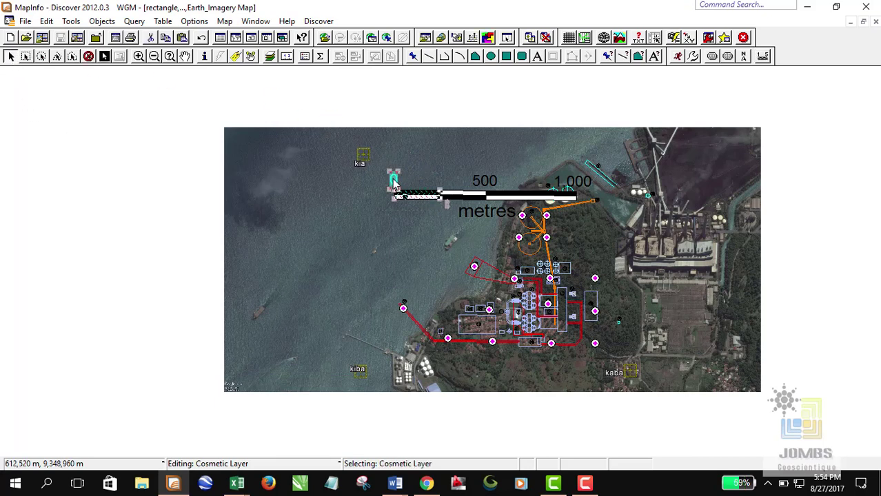
left_click(359, 261)
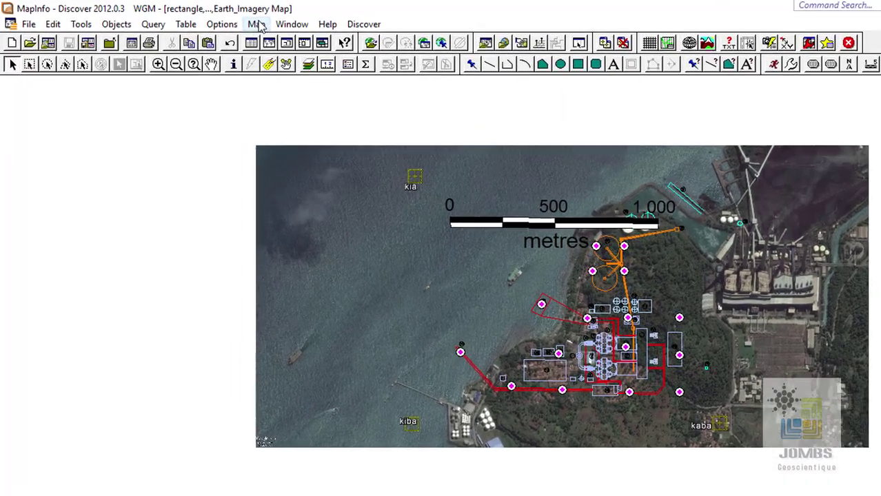
left_click(224, 21)
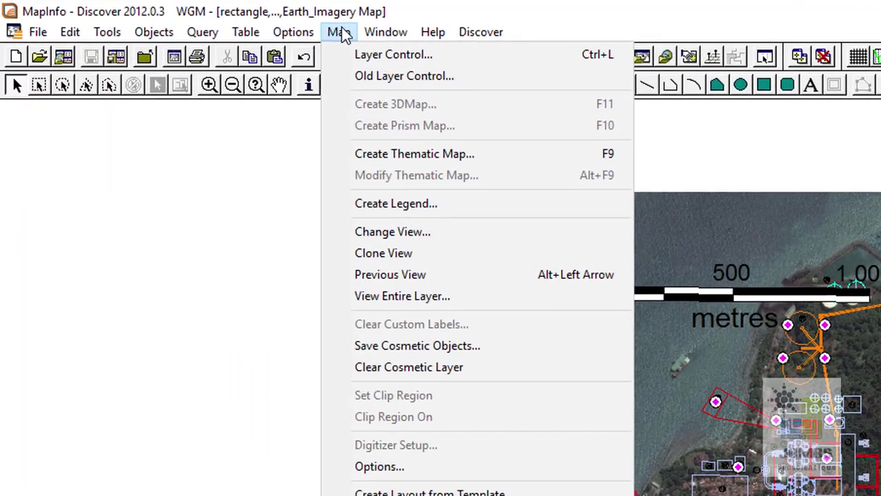
Step: Save the cosmetic objects to a new table named 'scalebar'
left_click(548, 353)
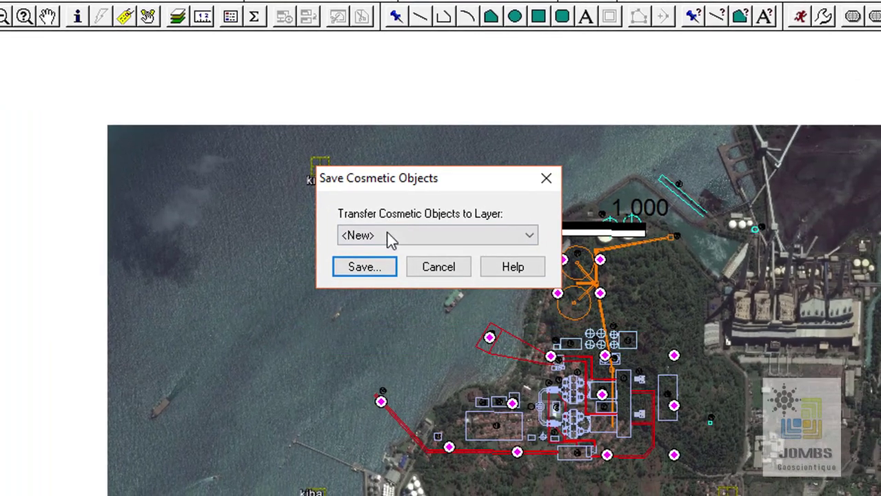
left_click(365, 267)
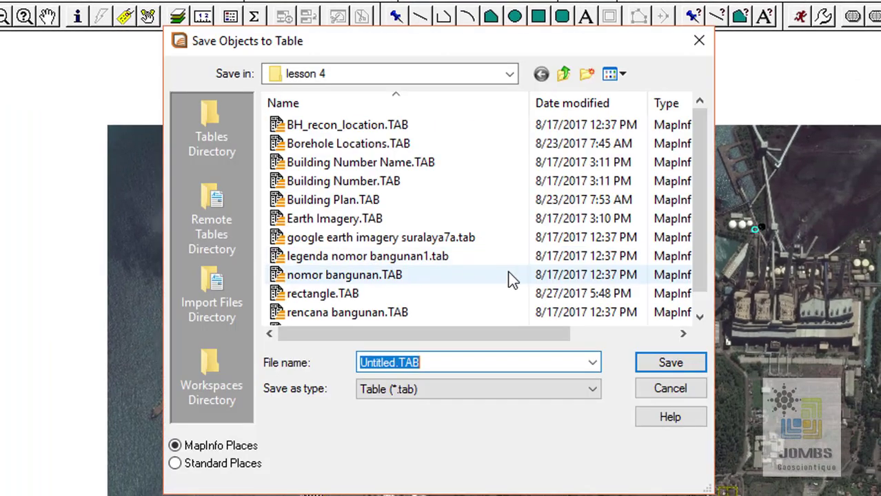
type("scale")
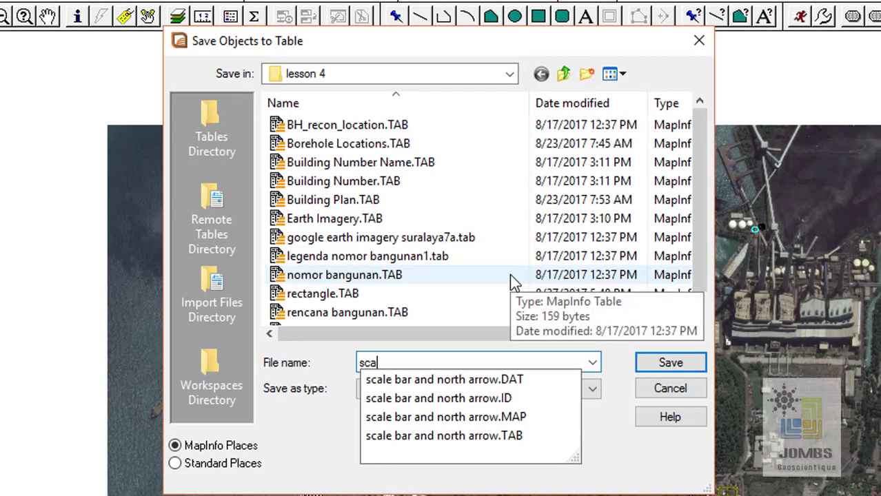
type("bar")
key("Return")
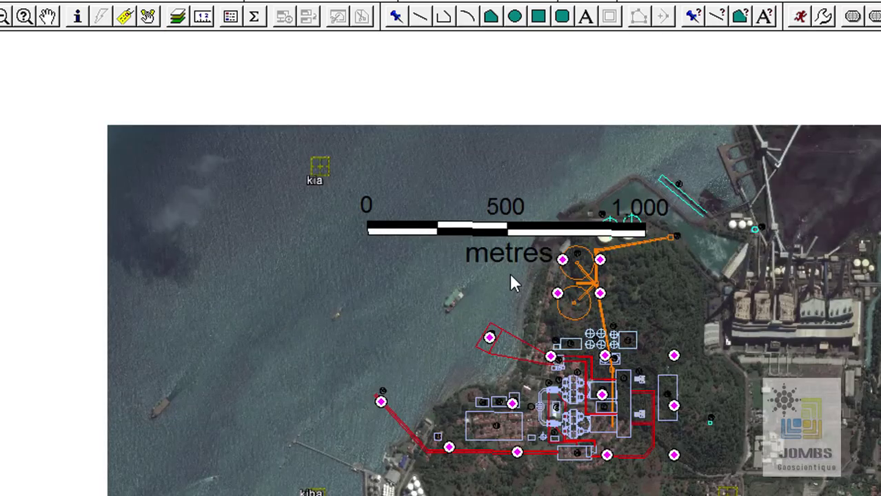
Step: Check in Layer Control that the scalebar layer sits above the rectangle layer
right_click(212, 183)
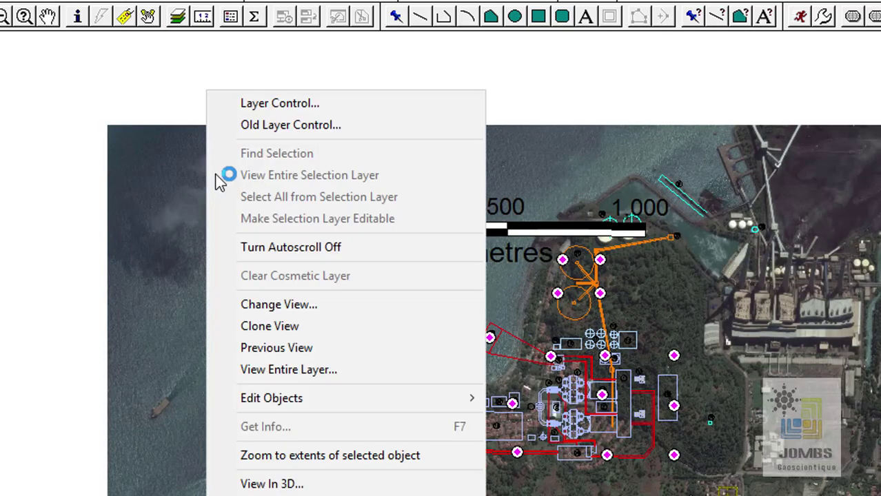
left_click(332, 128)
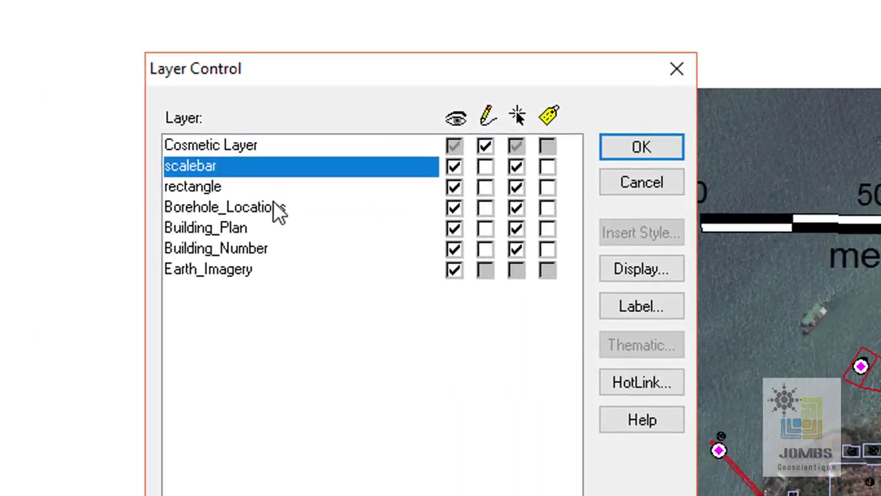
left_click(259, 187)
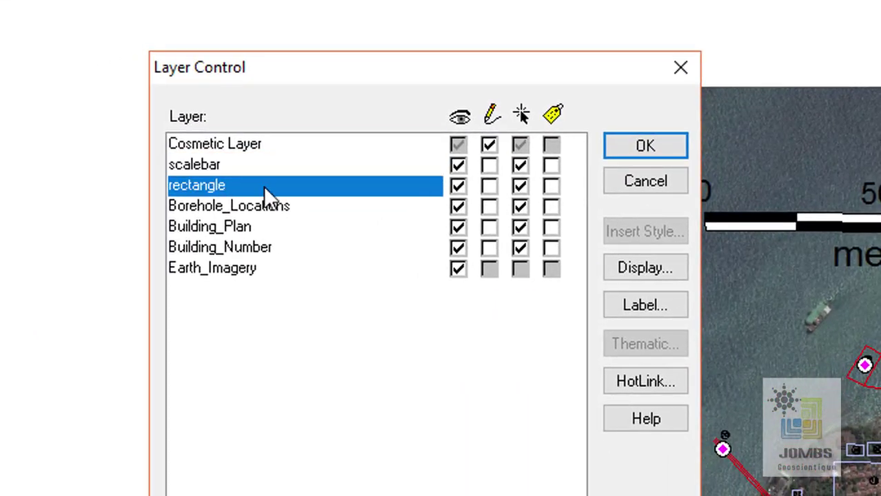
left_click(206, 164)
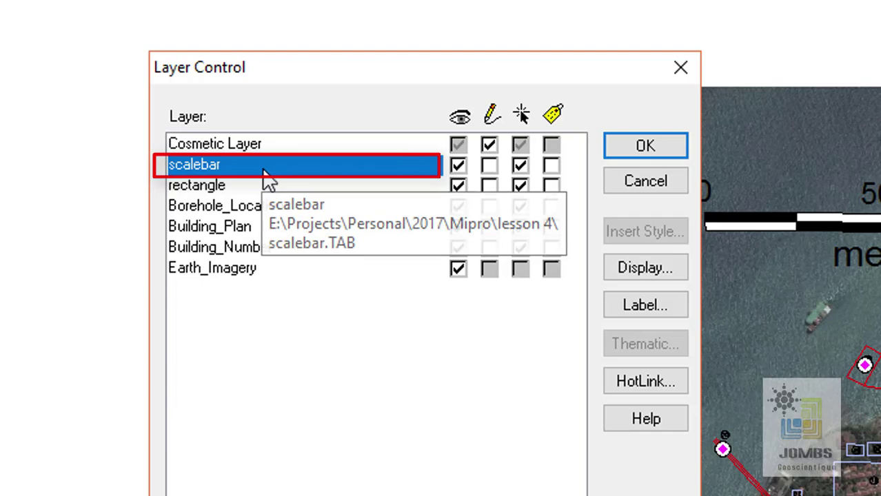